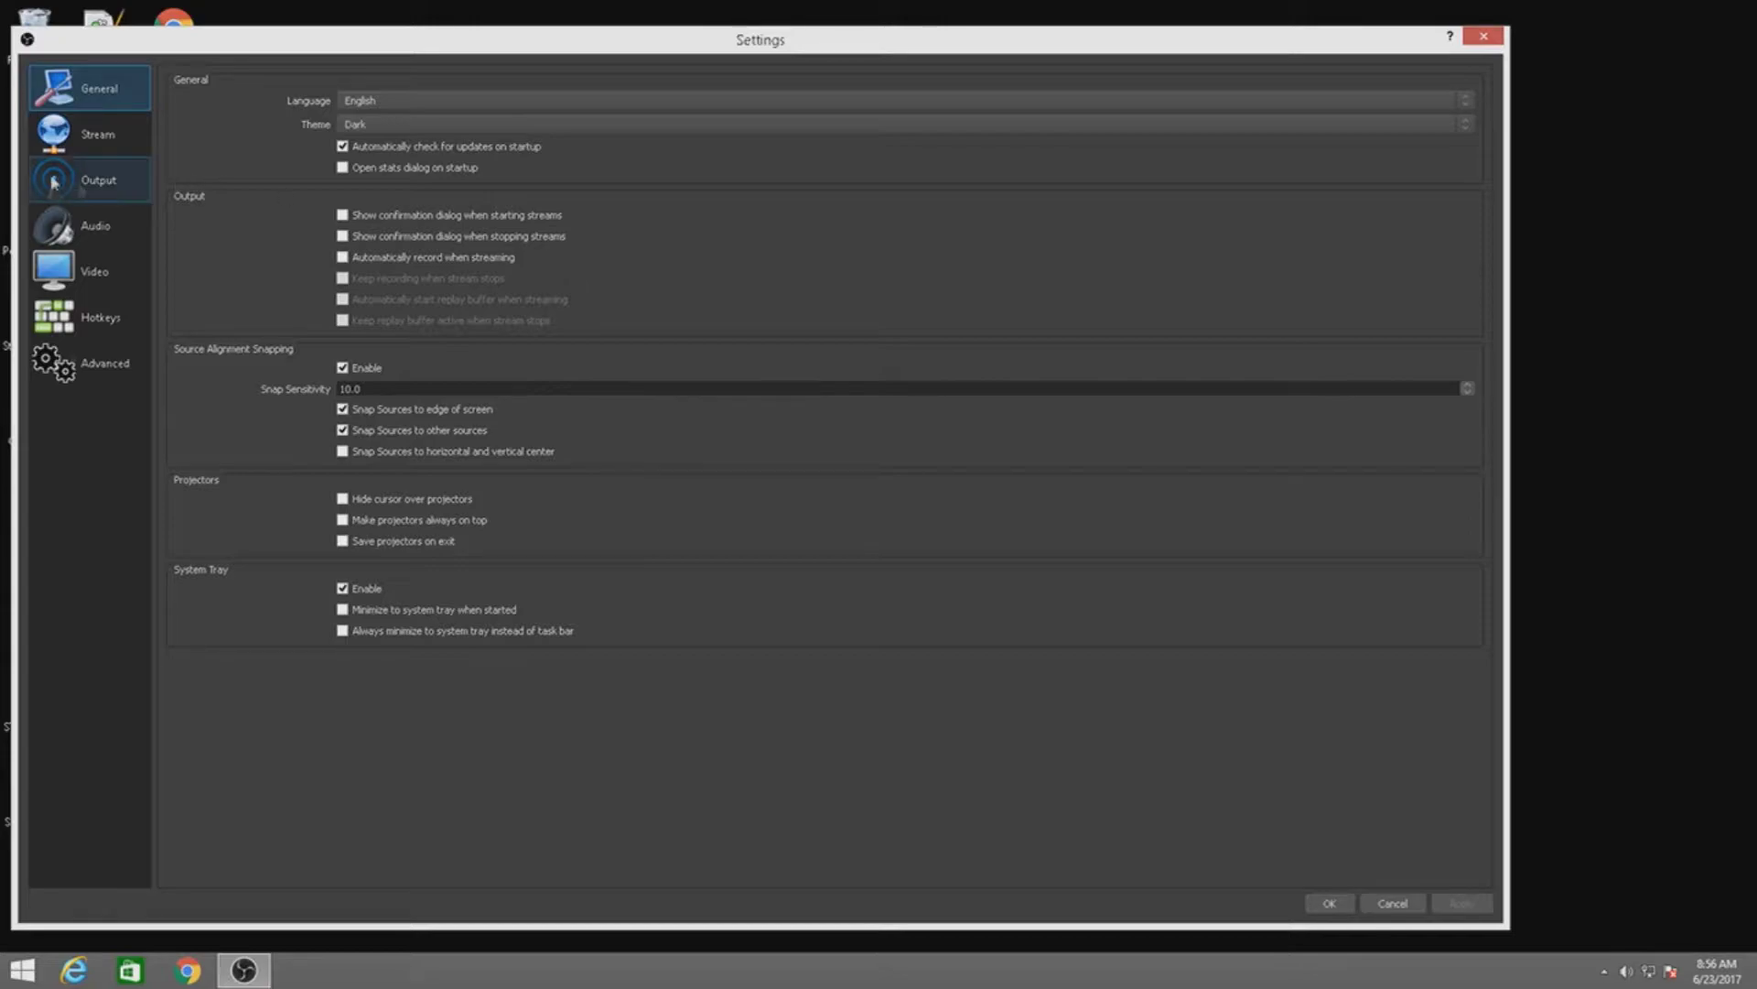
Review the available streaming services and the Twitch server locations in the stream settings.
left_click(59, 138)
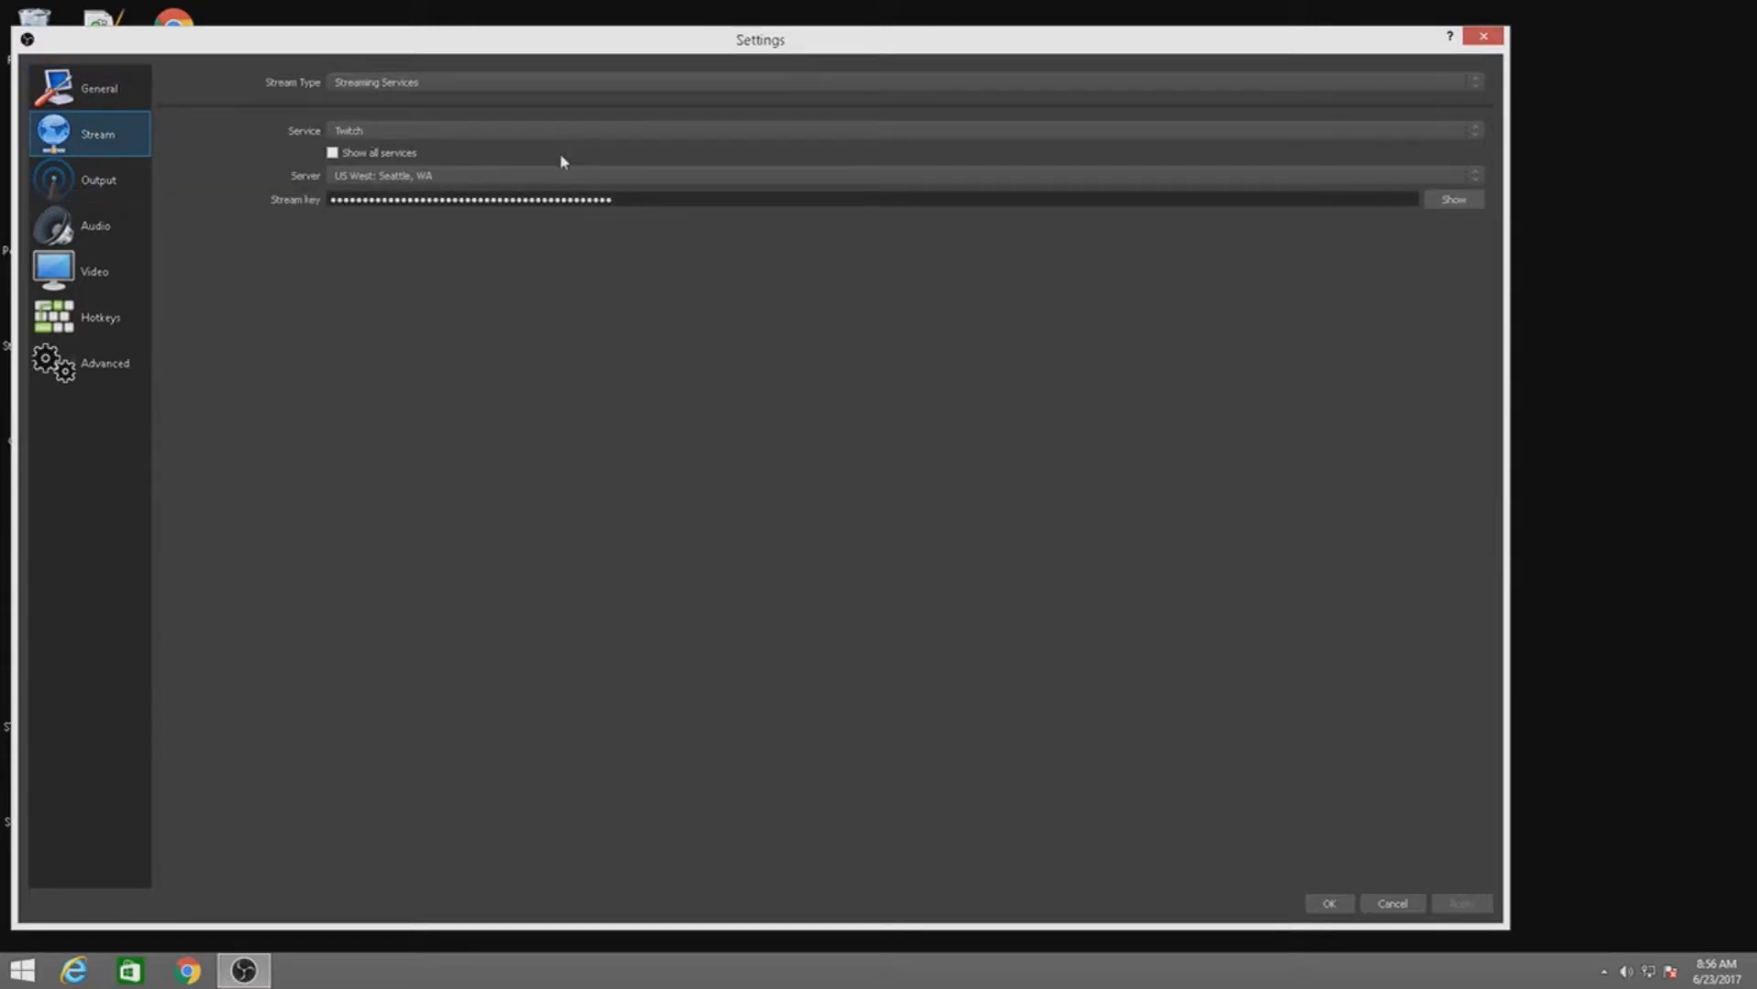
left_click(513, 131)
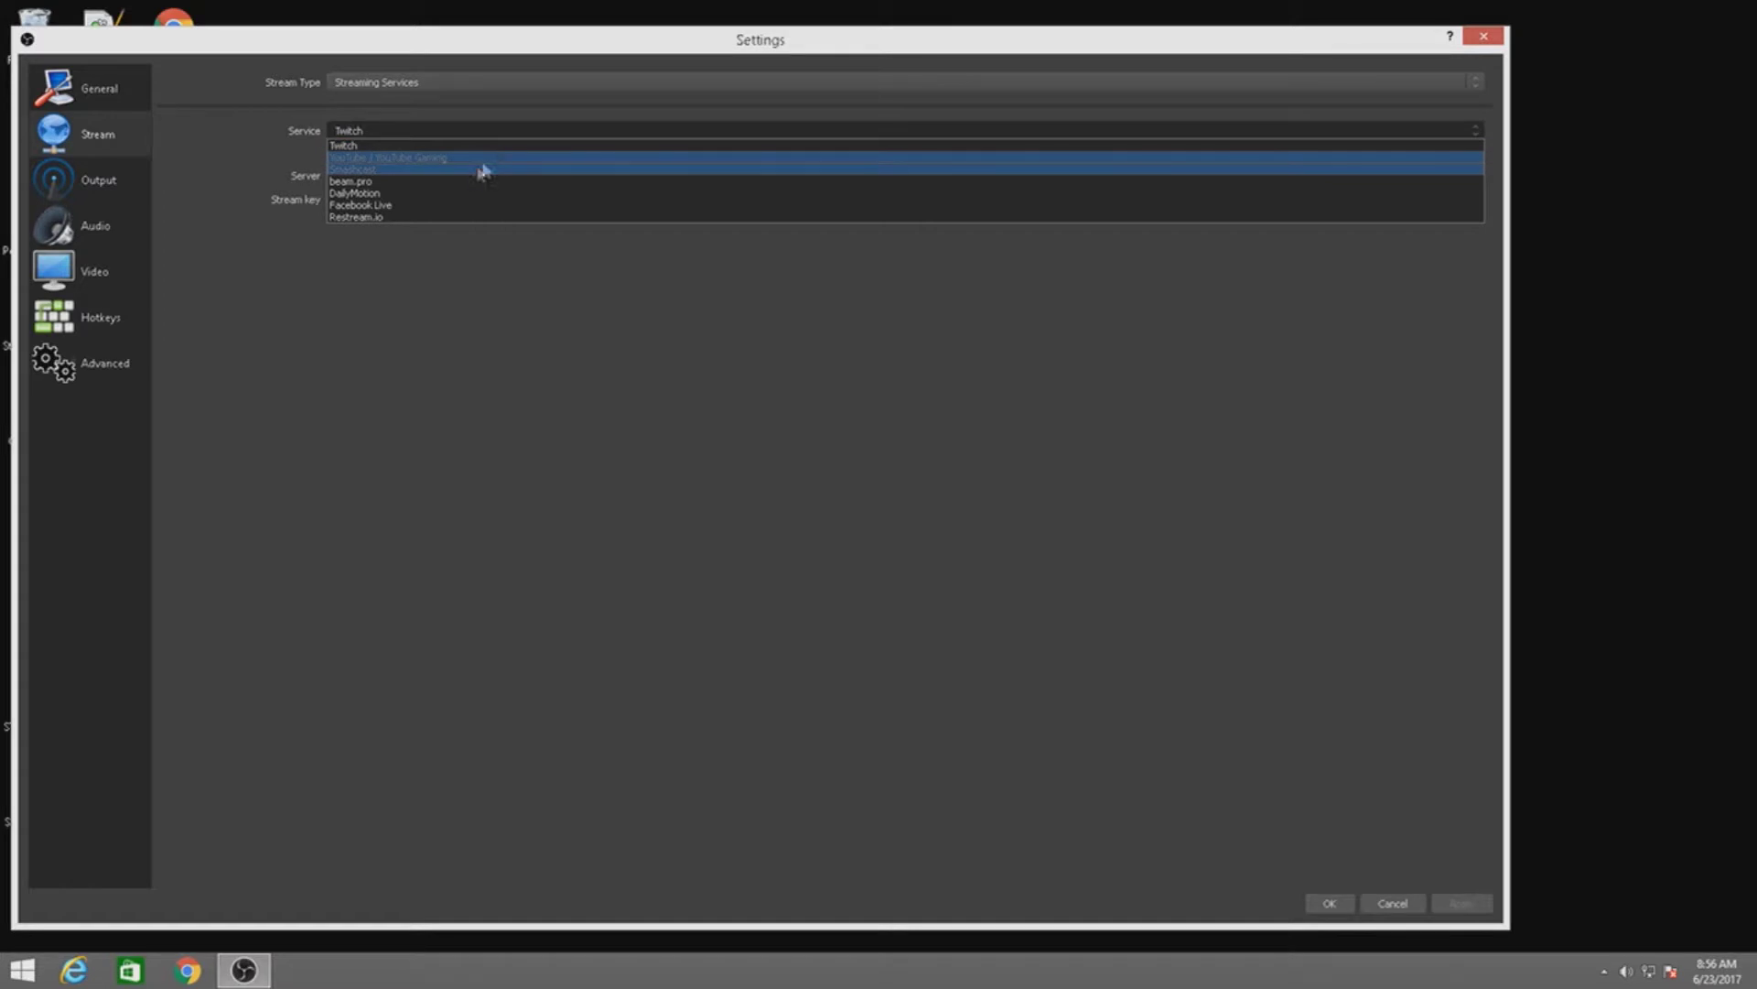
left_click(277, 122)
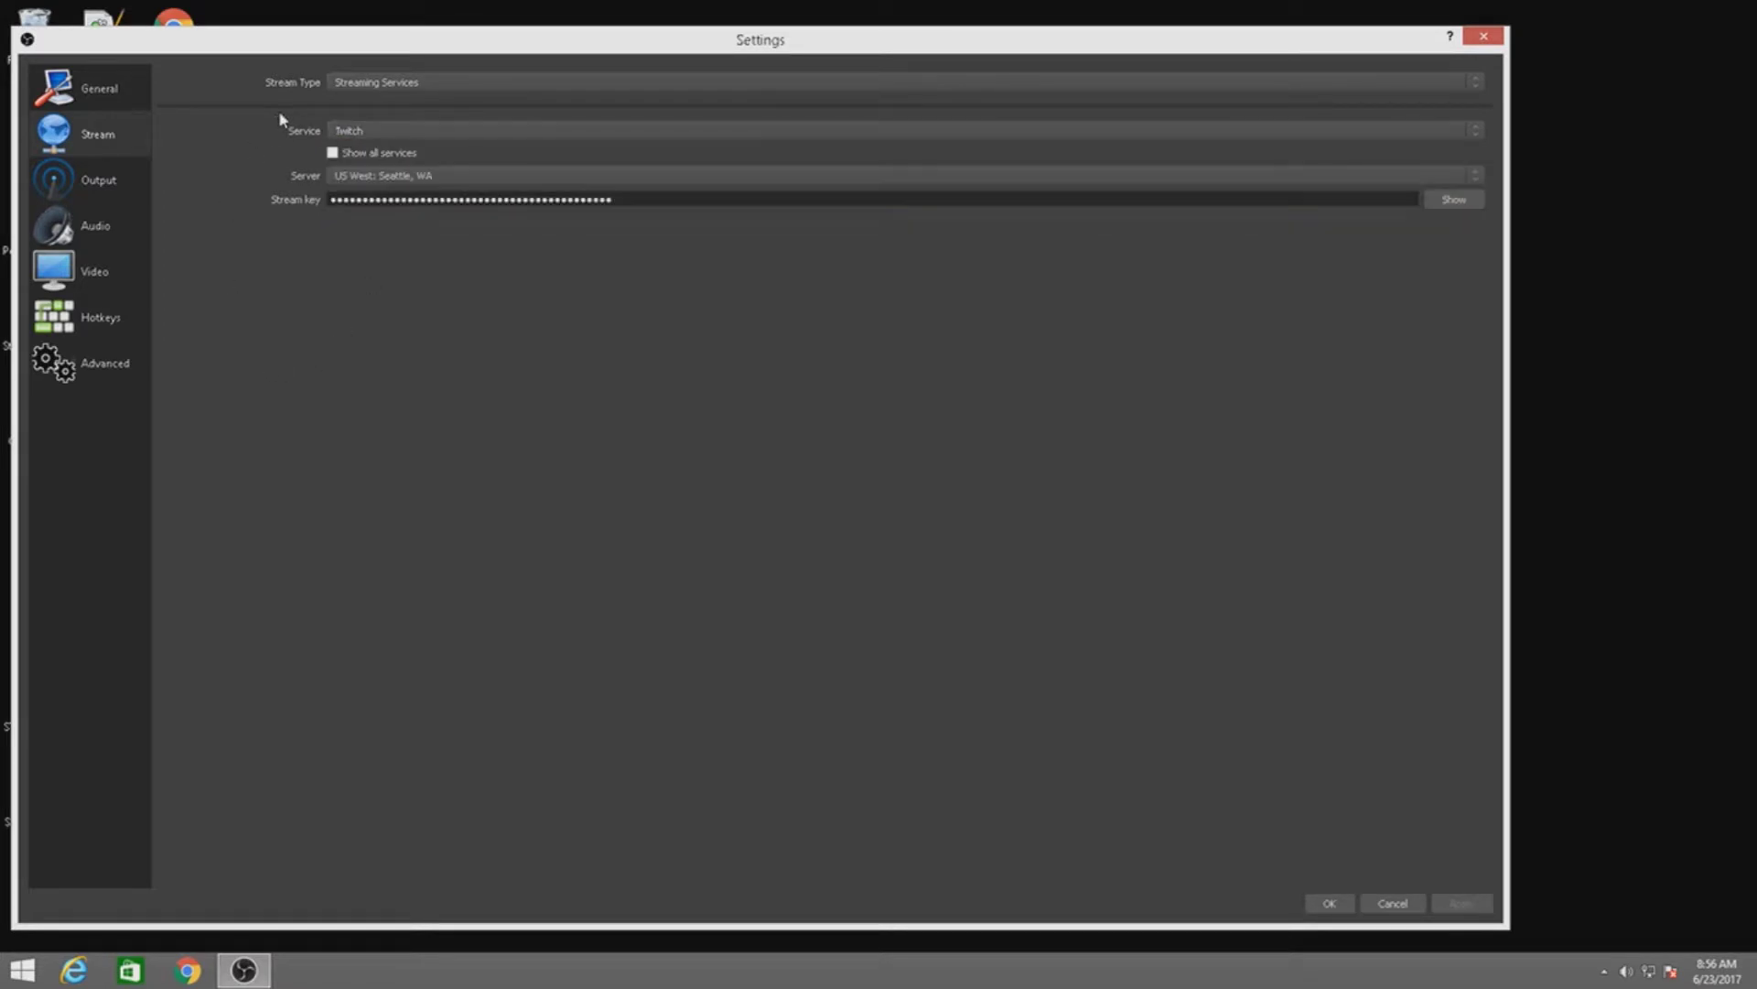
left_click(370, 177)
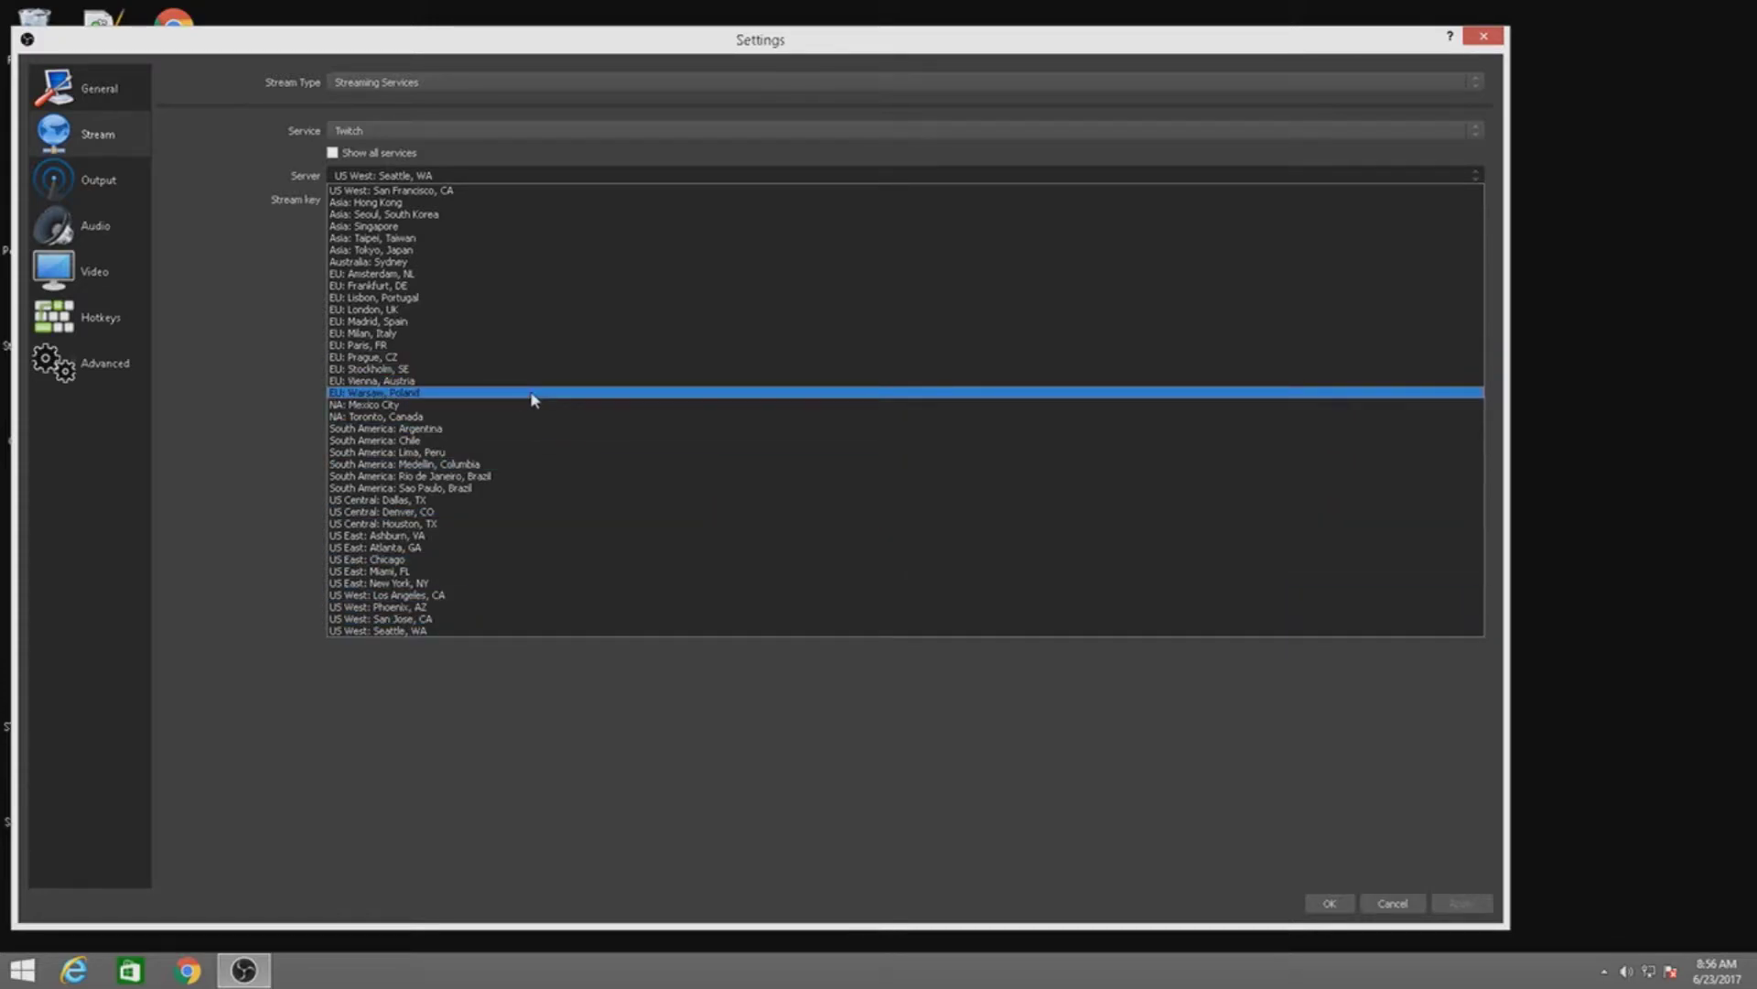
left_click(294, 270)
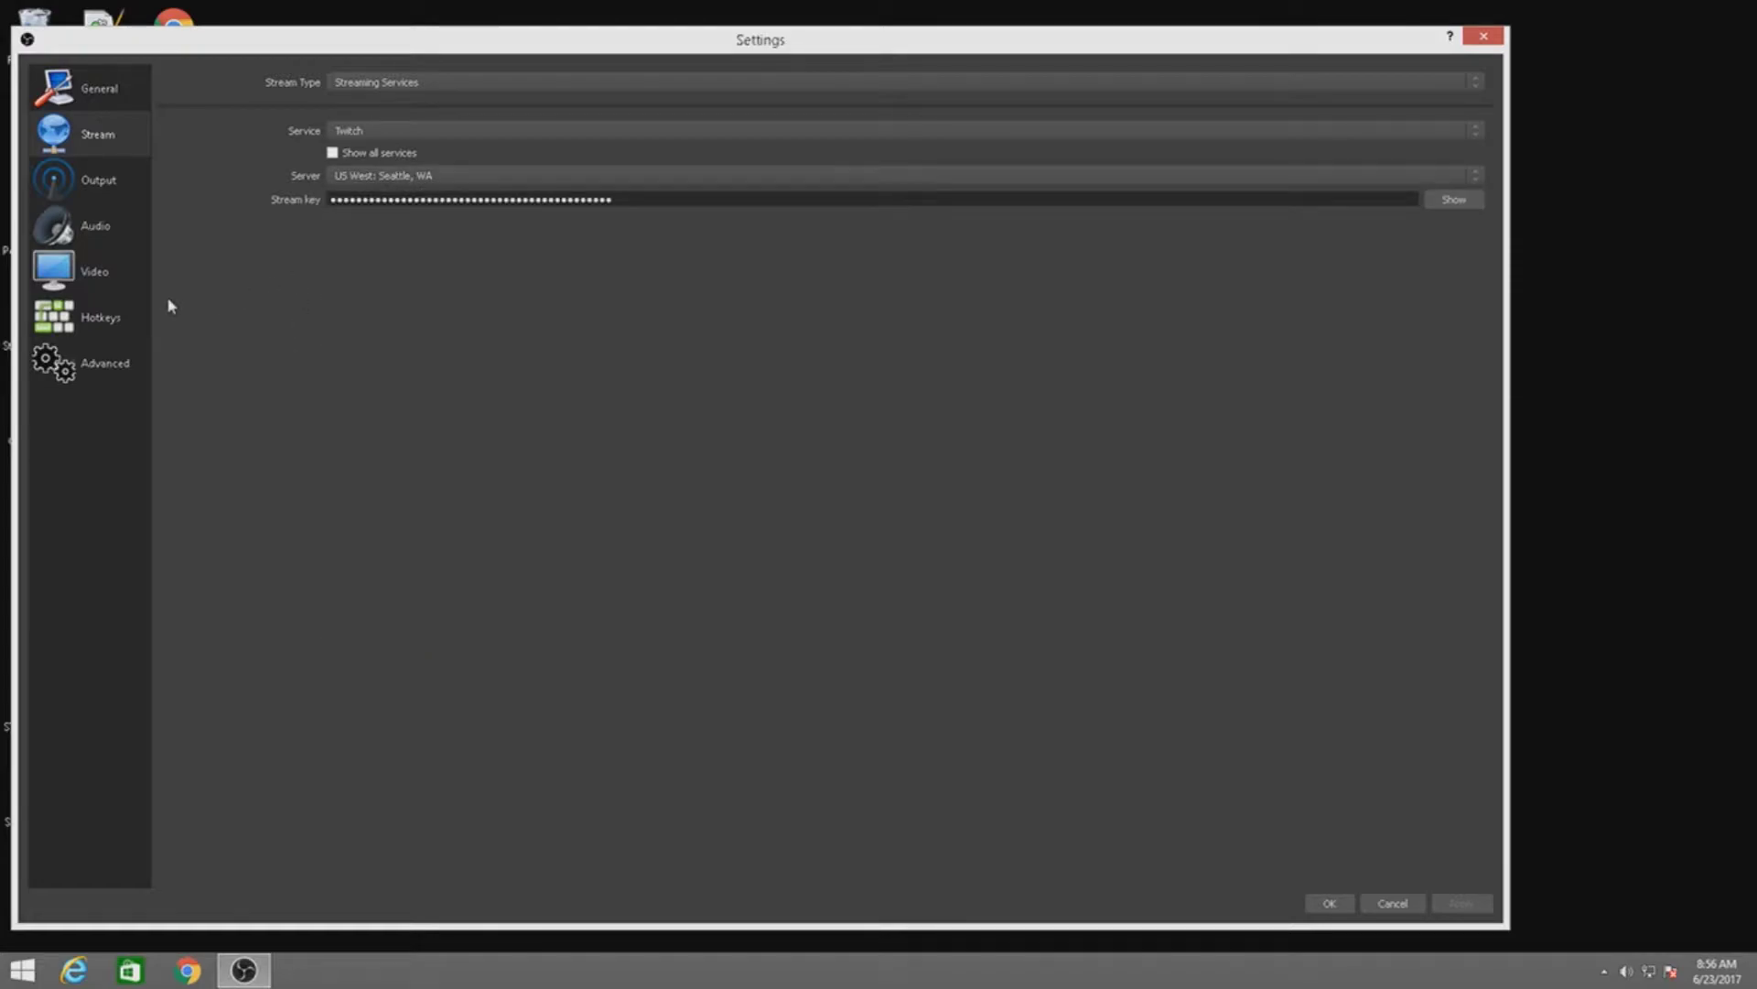
Set the streaming output's bitrate to 3300 and its rate control to CBR.
left_click(73, 181)
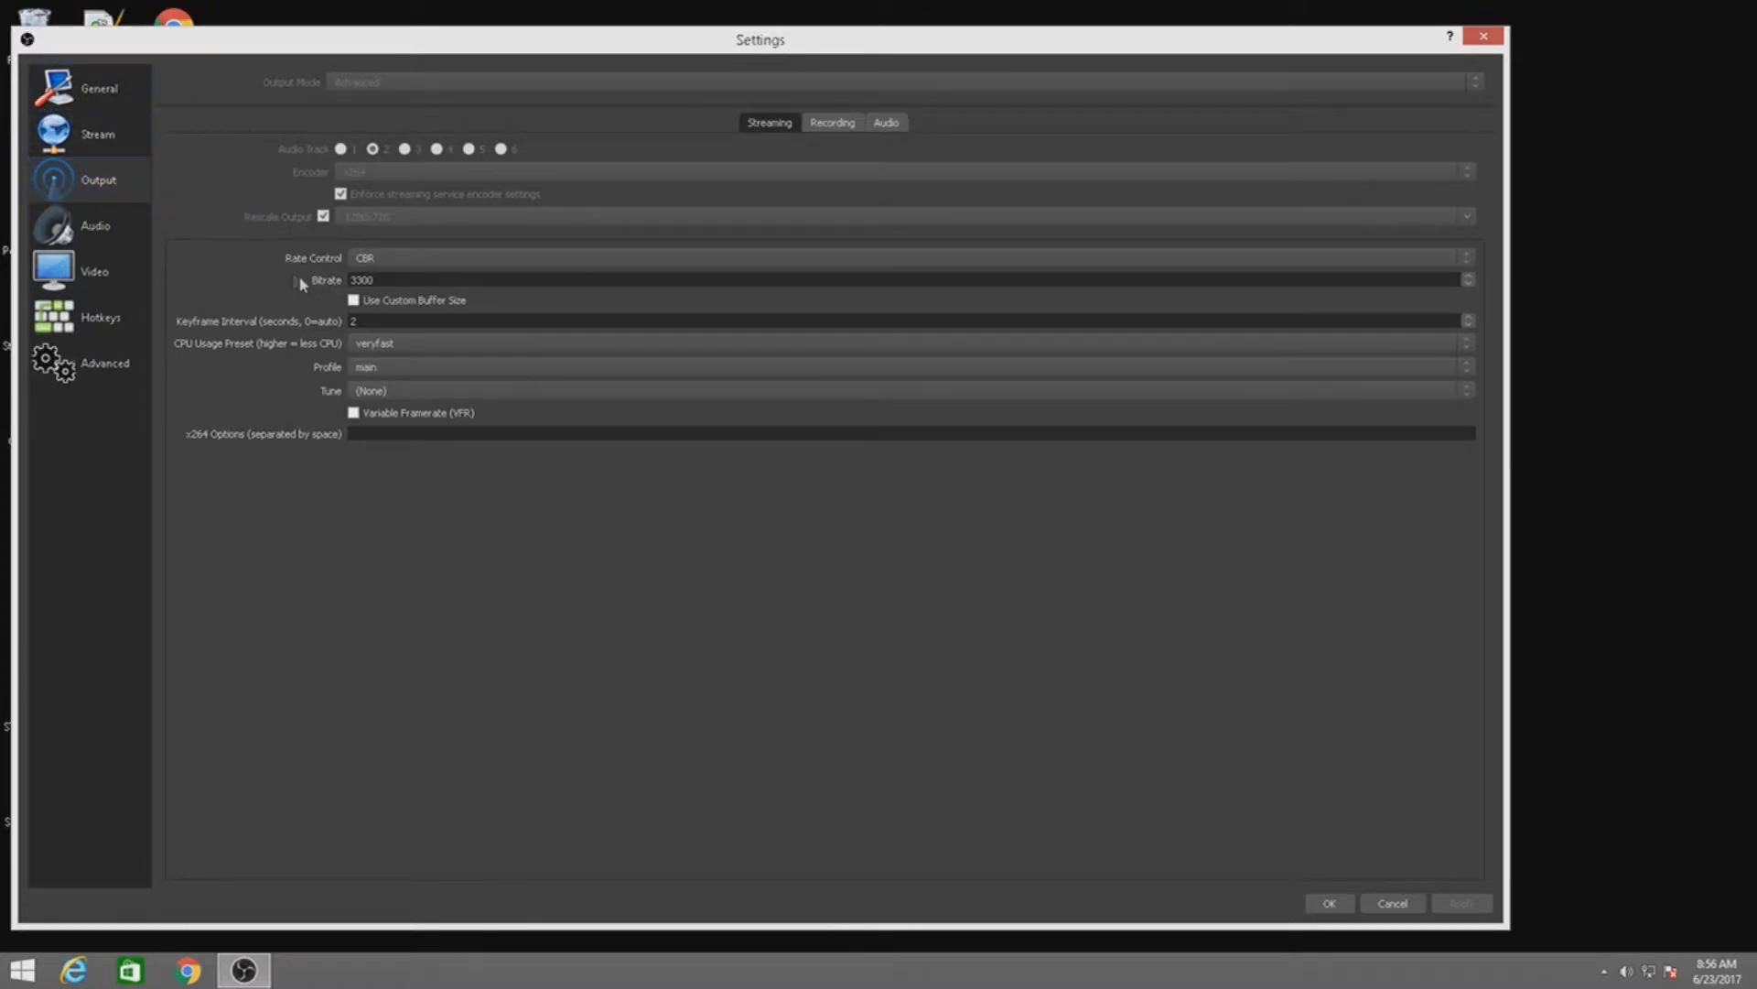
double_click(384, 279)
type("3300")
left_click(412, 279)
left_click(441, 279)
left_click(523, 249)
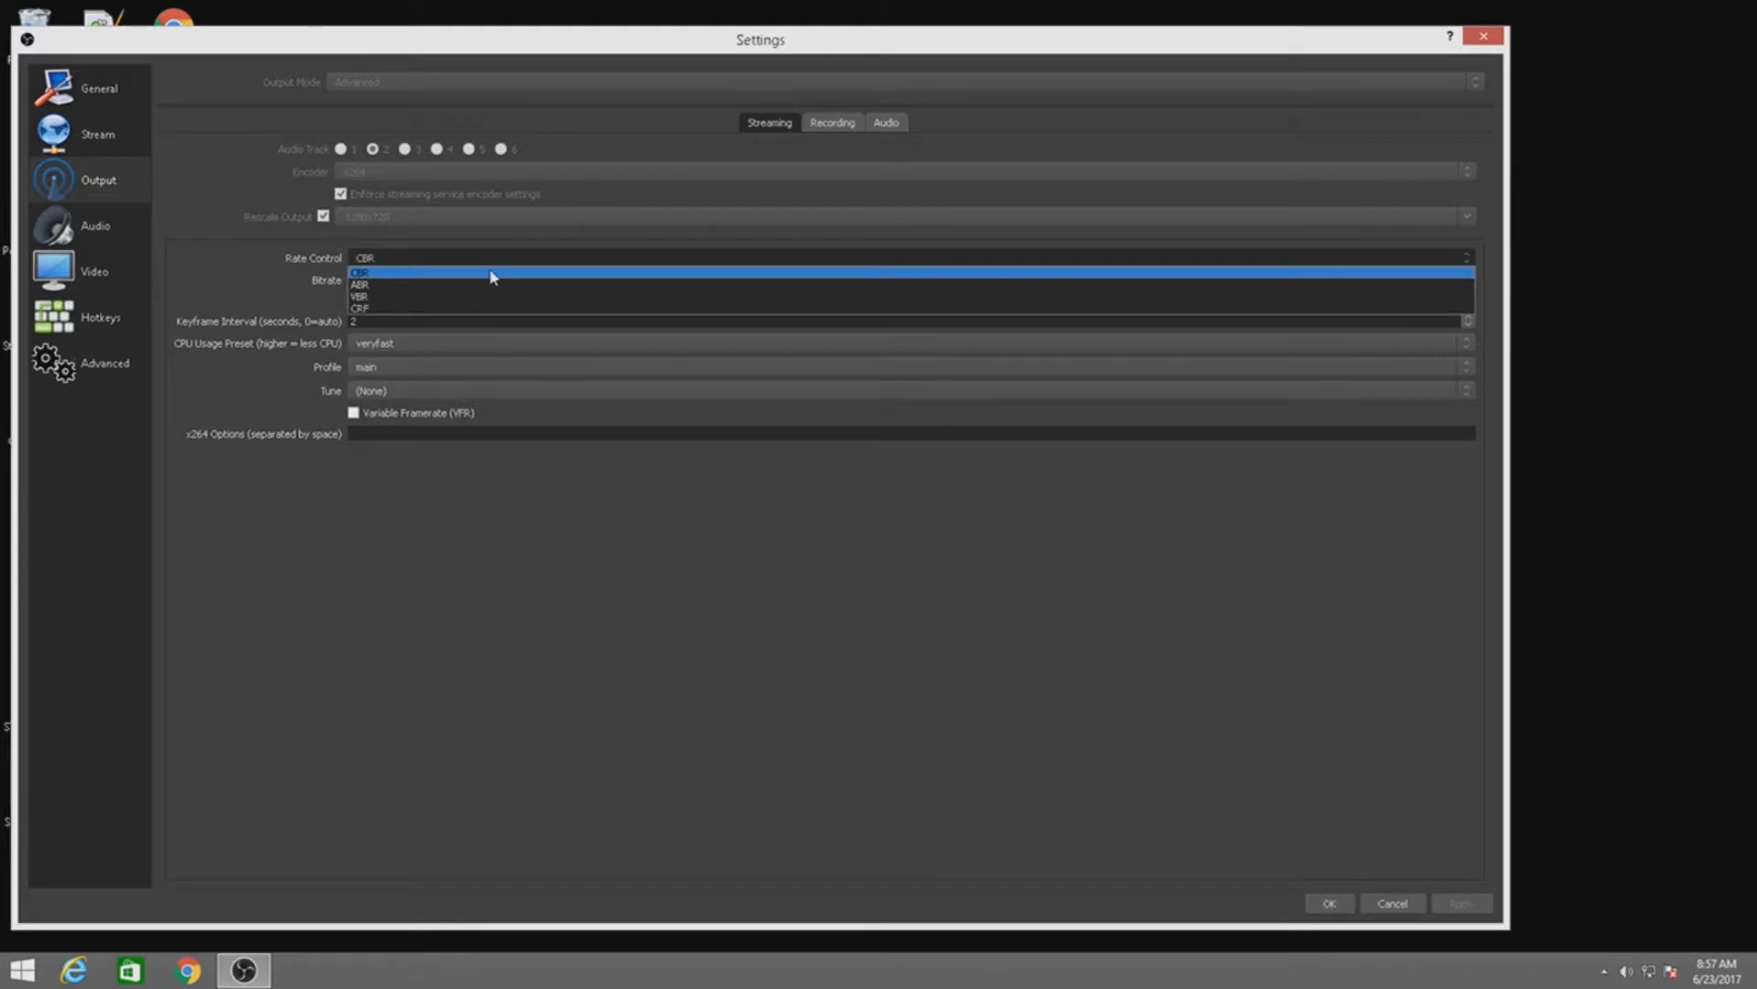
left_click(492, 273)
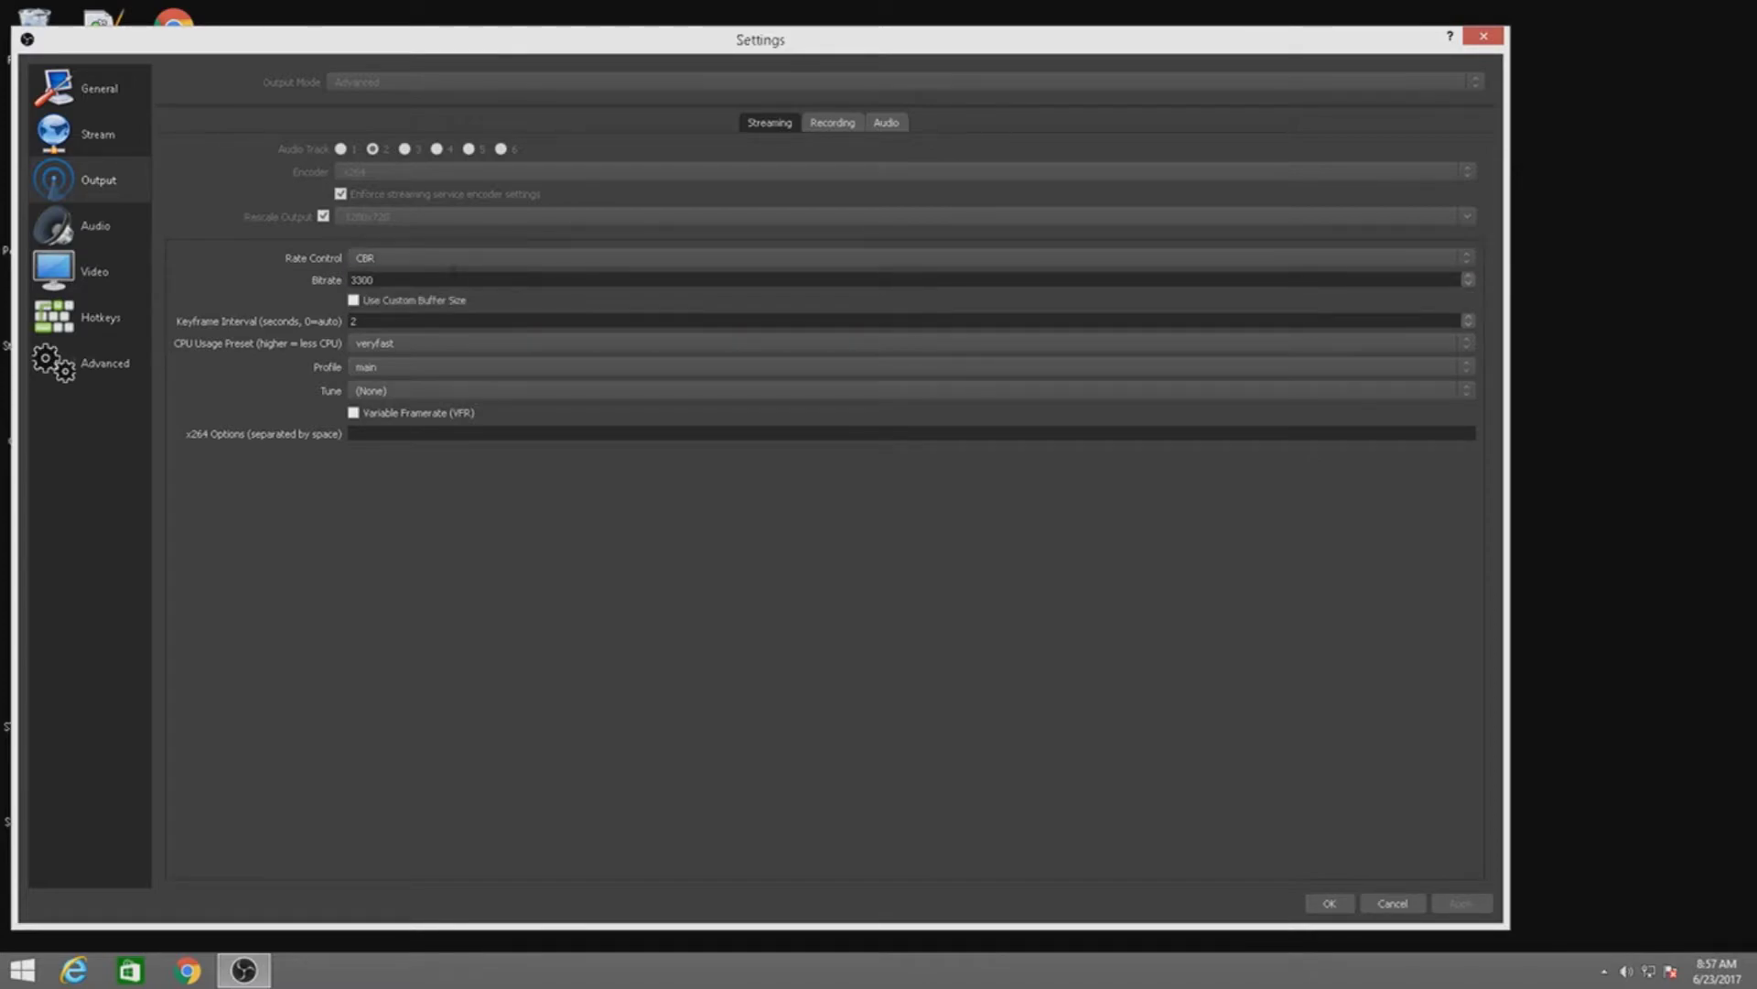
Examine the keyframe interval and the available CPU usage presets for the streaming output.
key("Down")
key("Down")
key("Down")
key("Down")
key("Down")
key("Down")
left_click(322, 291)
left_click(425, 323)
left_click(427, 345)
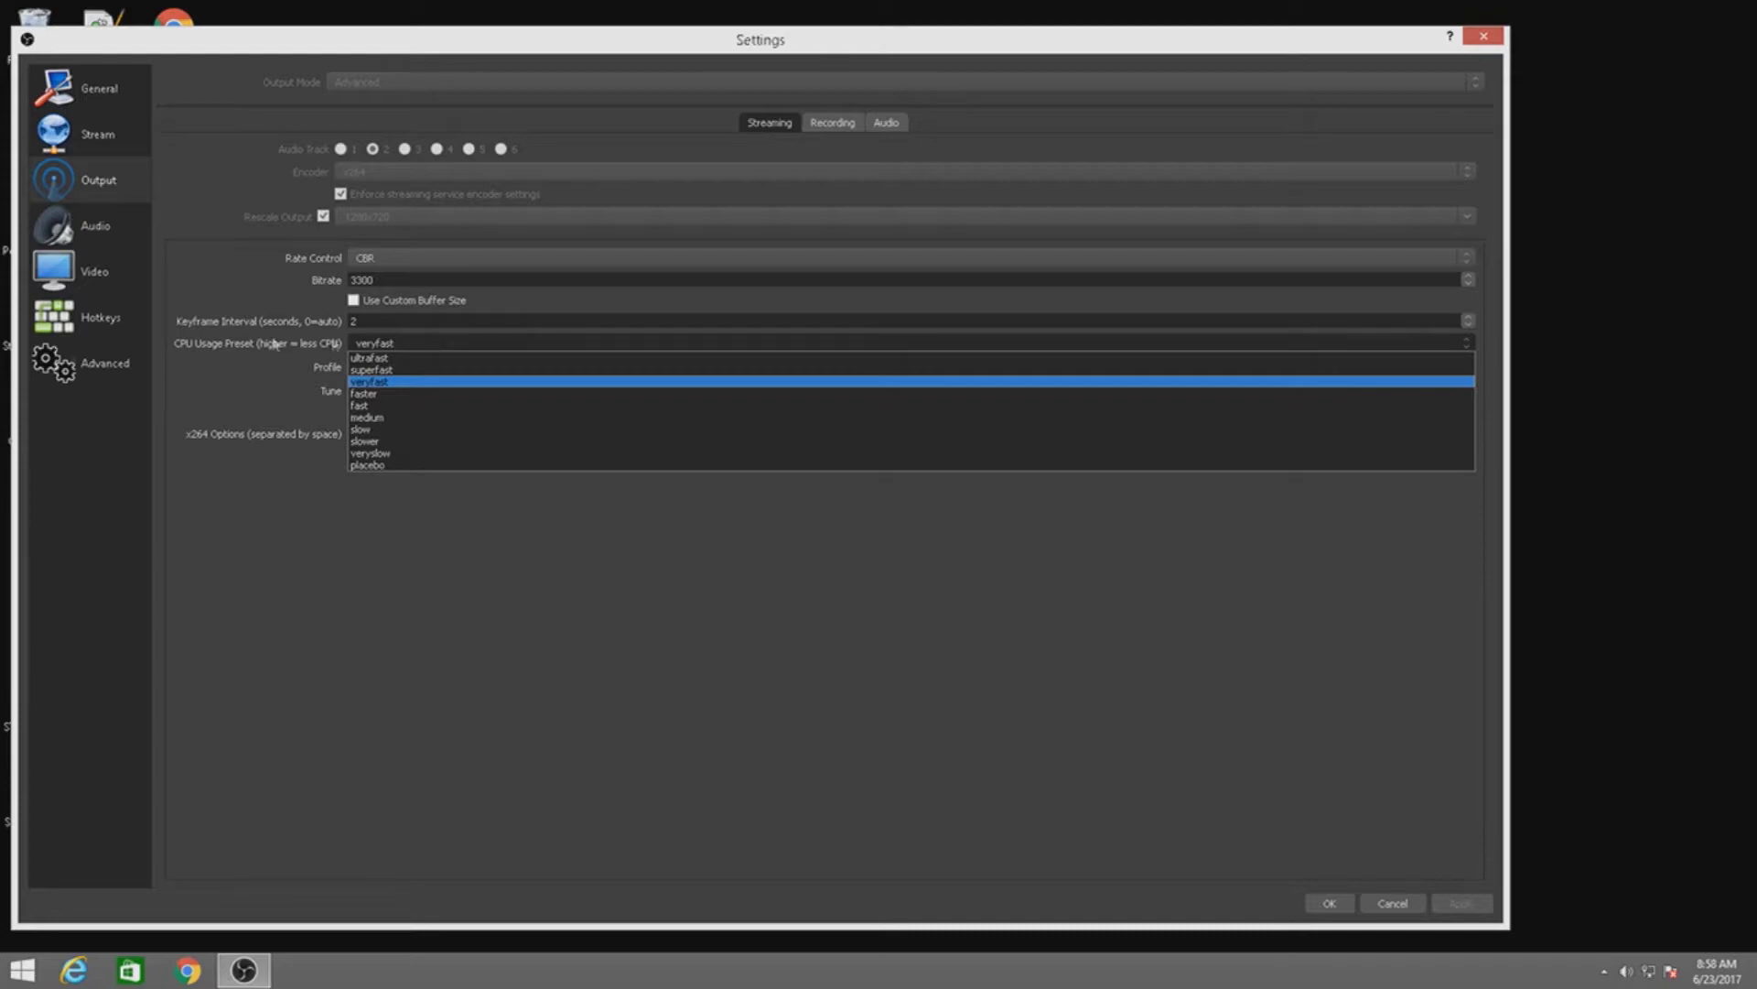
left_click(238, 258)
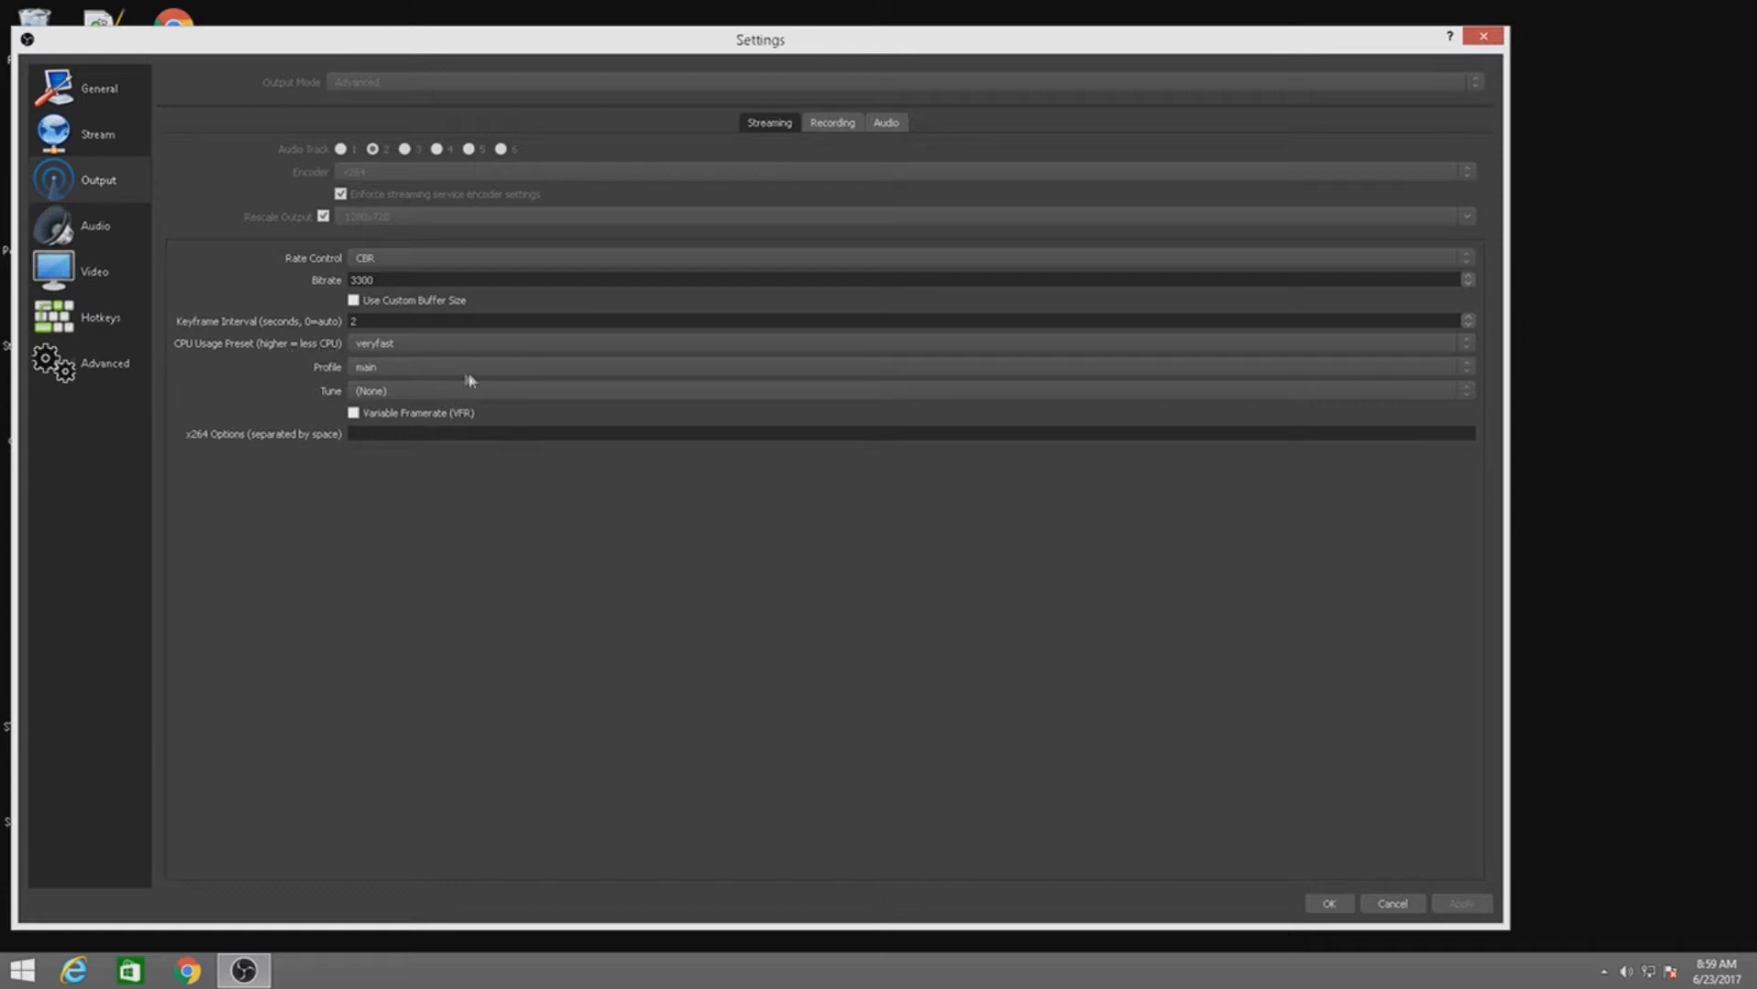
Set the streaming encoder's CPU usage preset to veryfast and its profile to main.
left_click(414, 342)
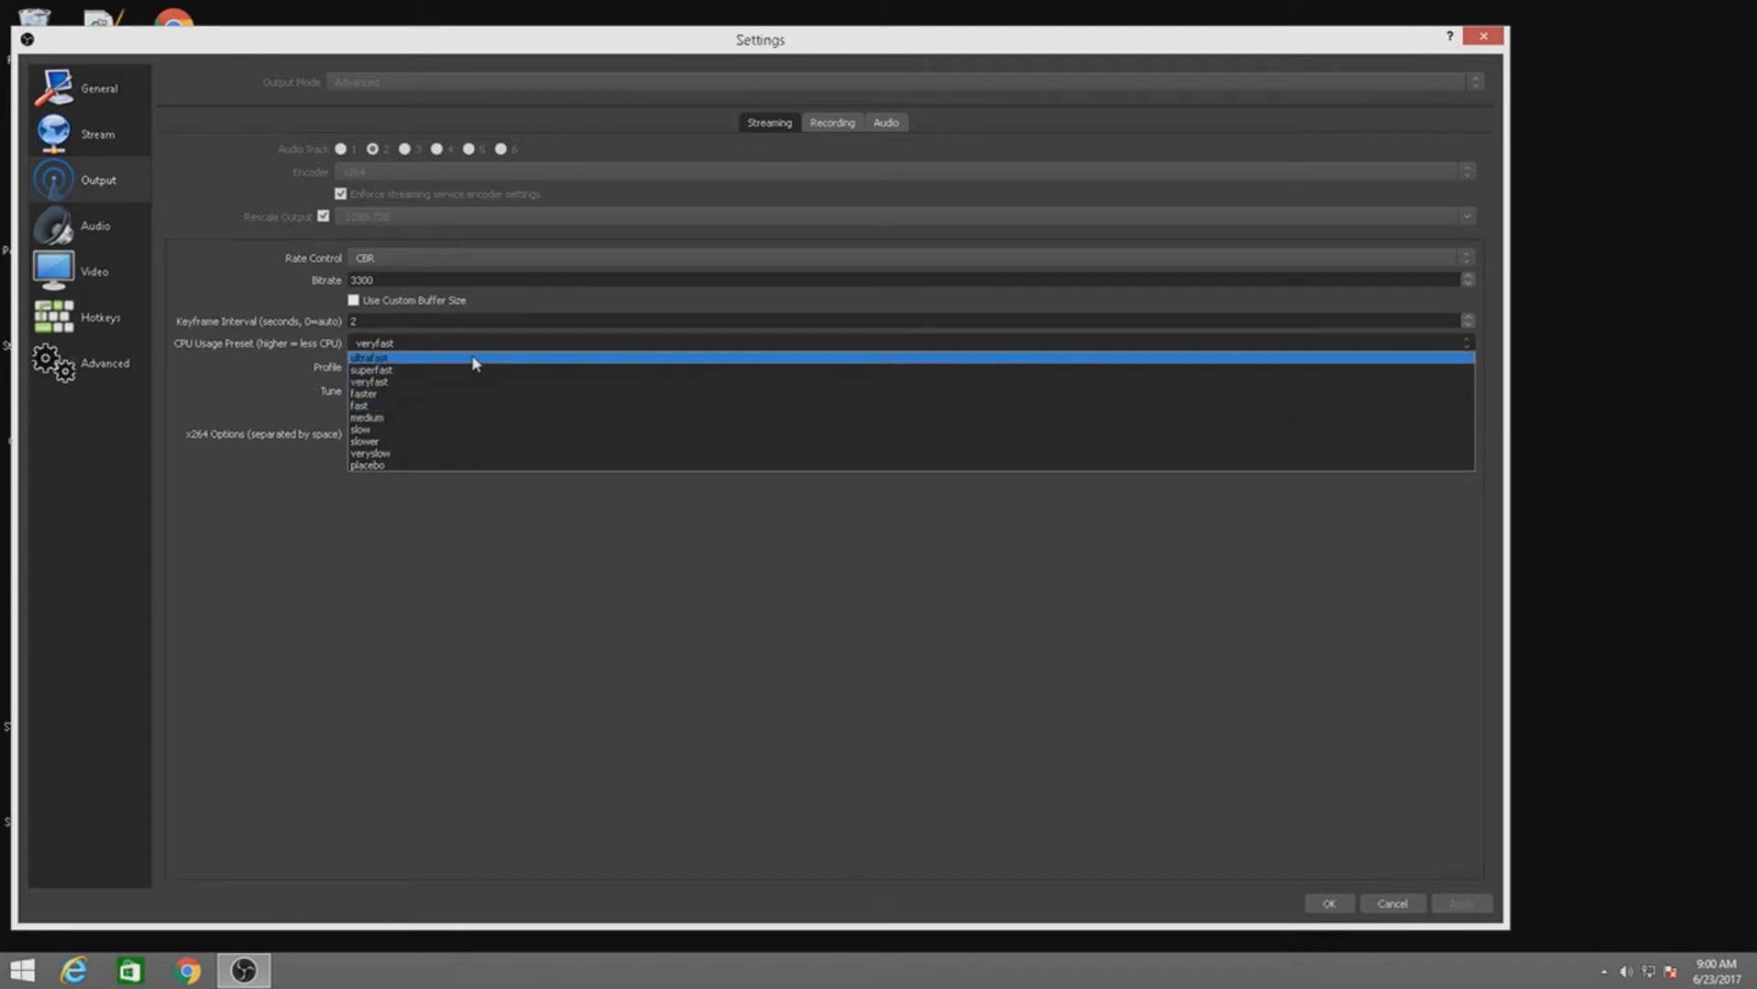
left_click(410, 382)
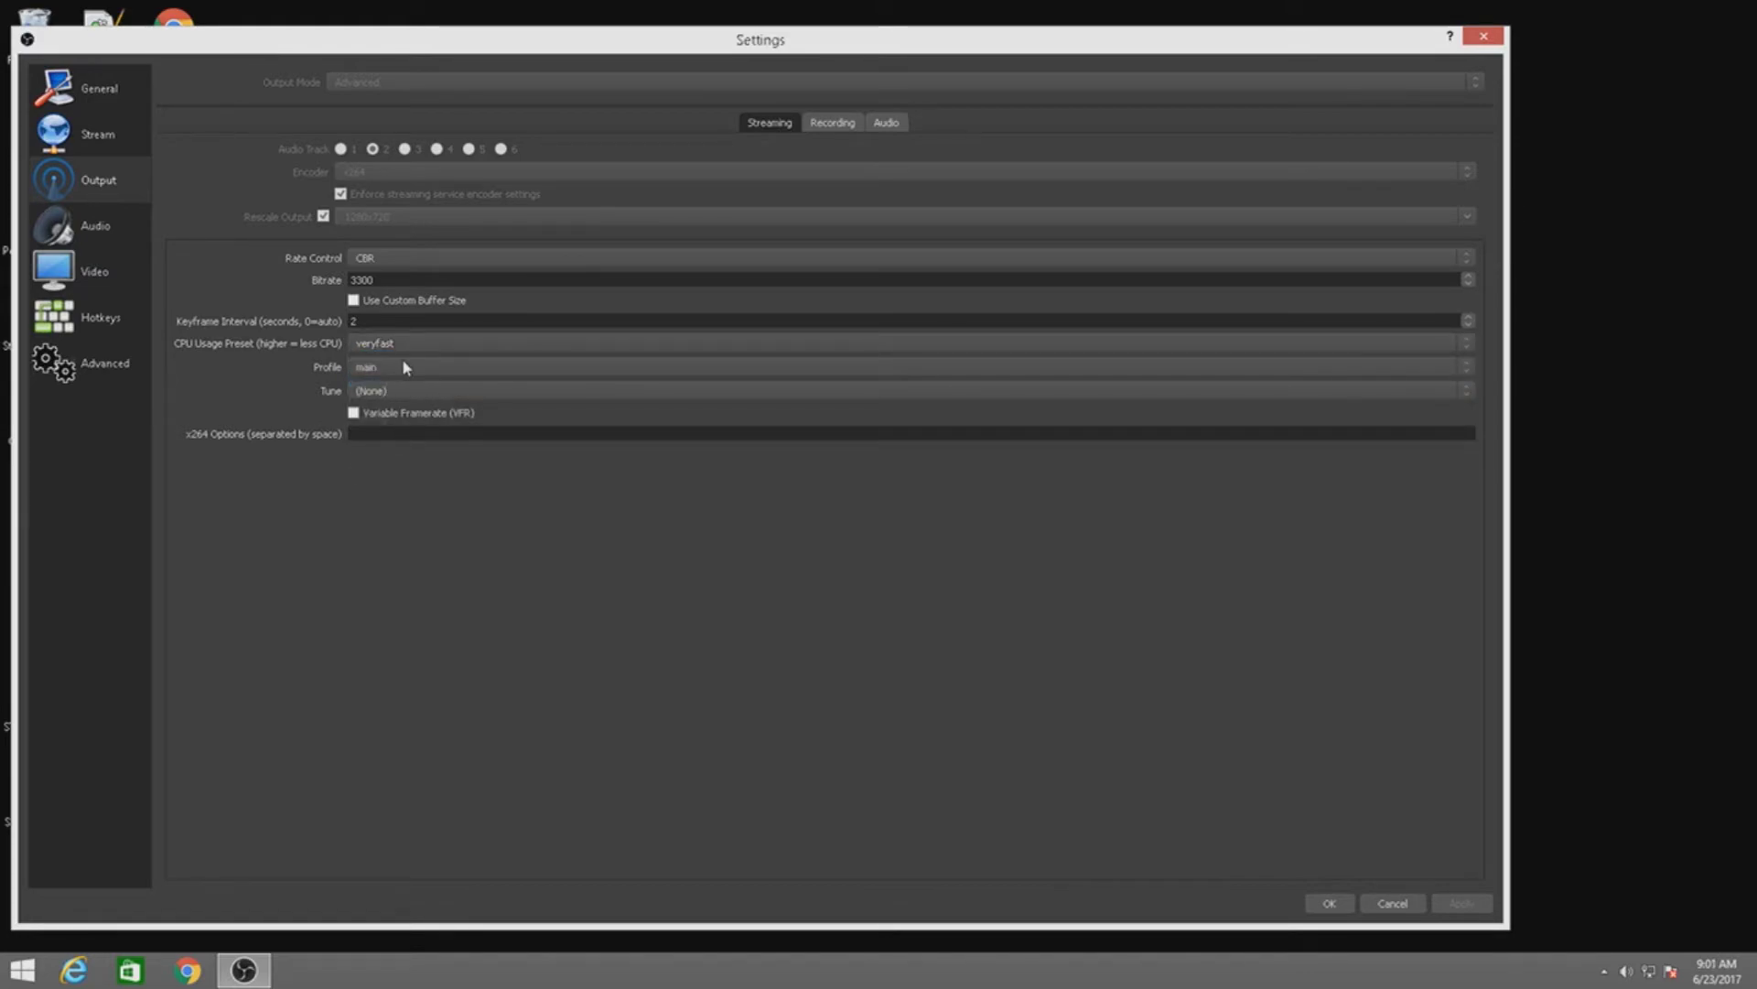
left_click(403, 365)
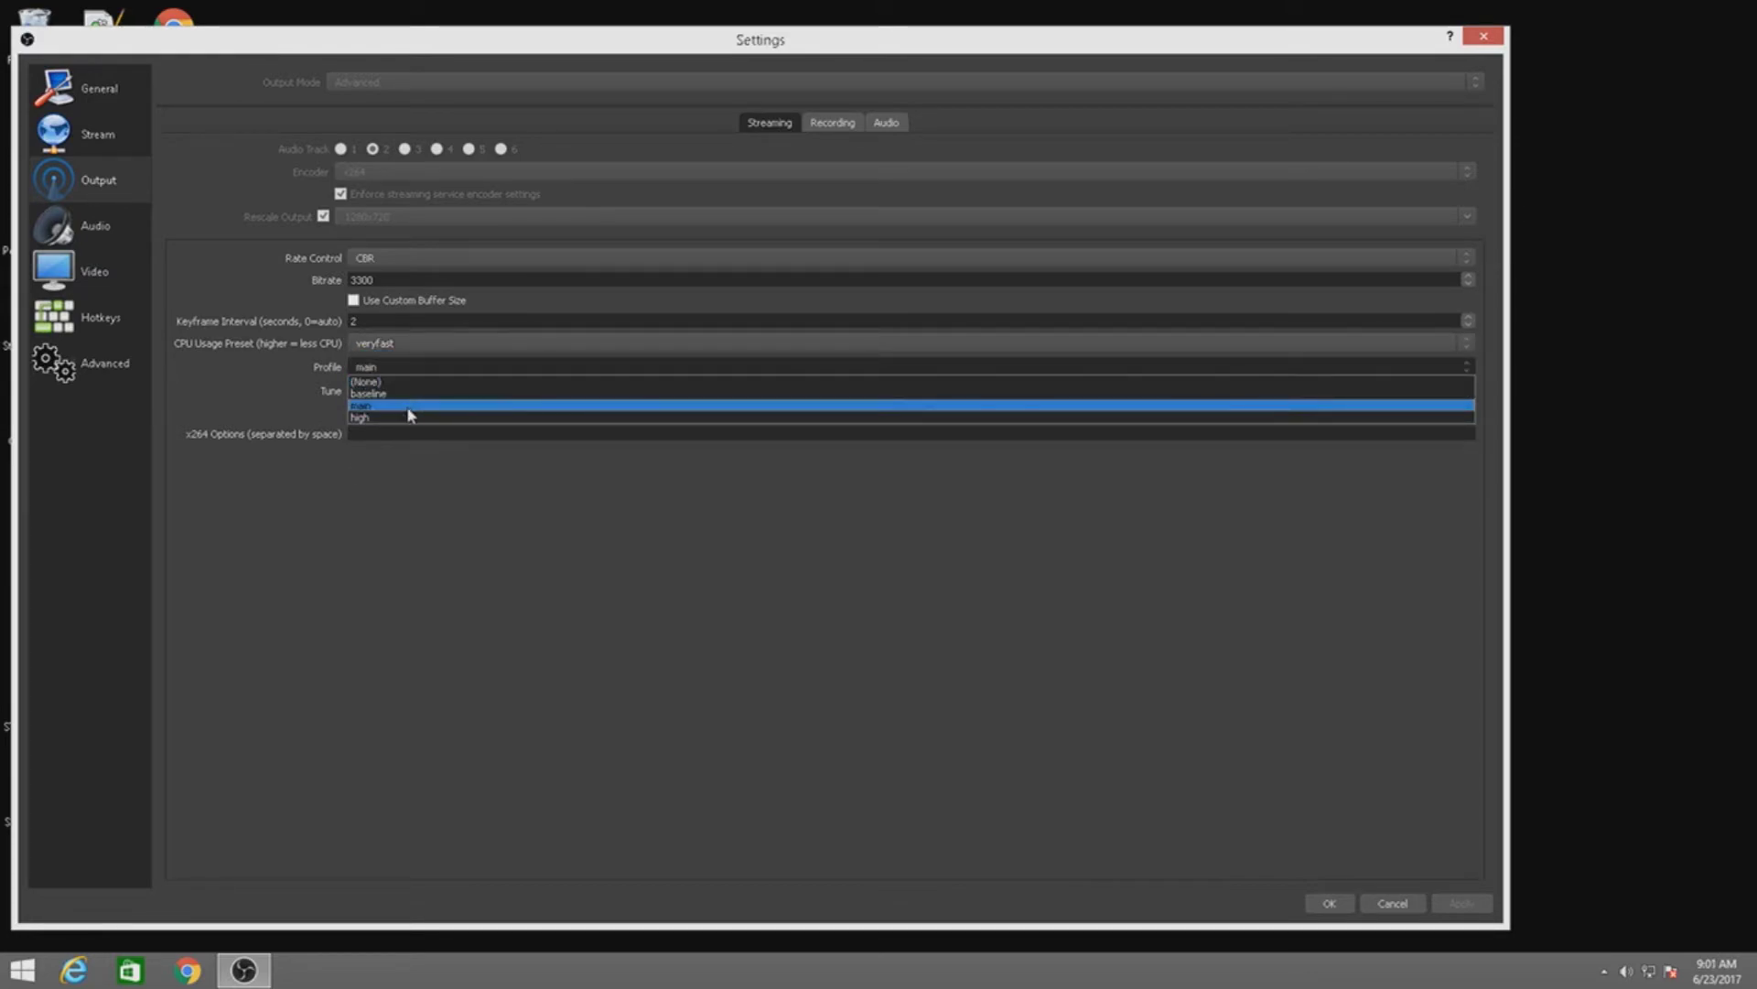
left_click(409, 405)
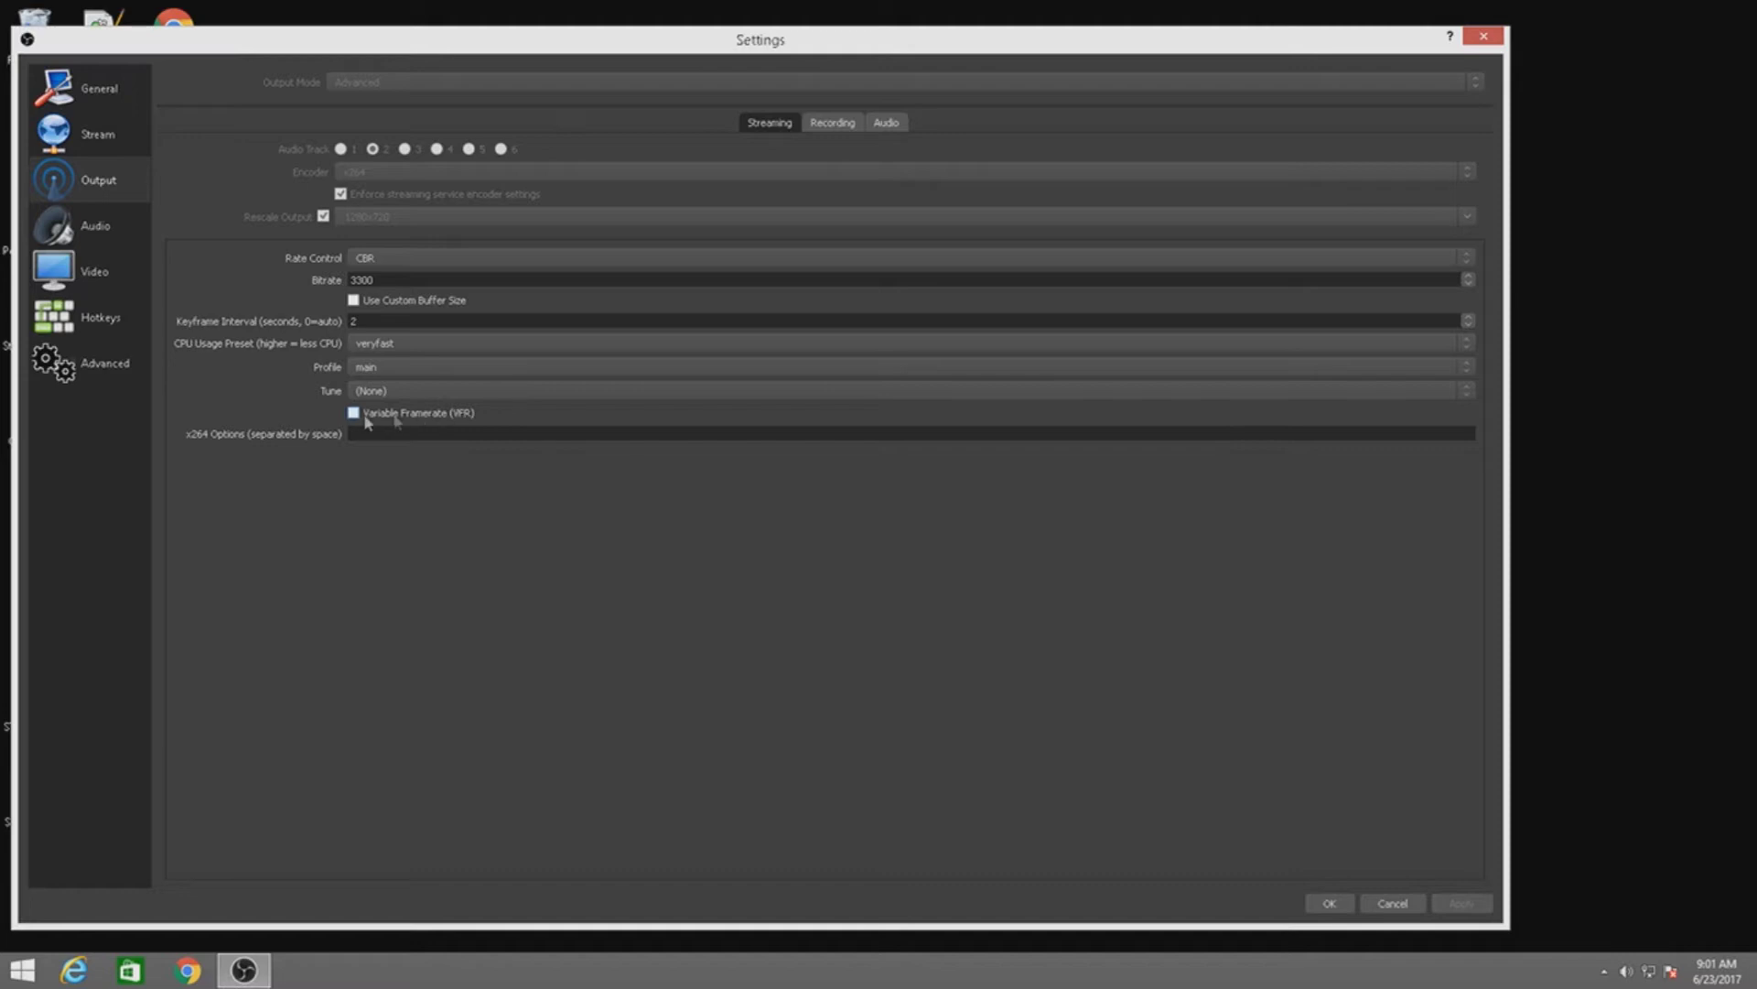
Set the sample rate in the audio settings to 48khz.
left_click(119, 231)
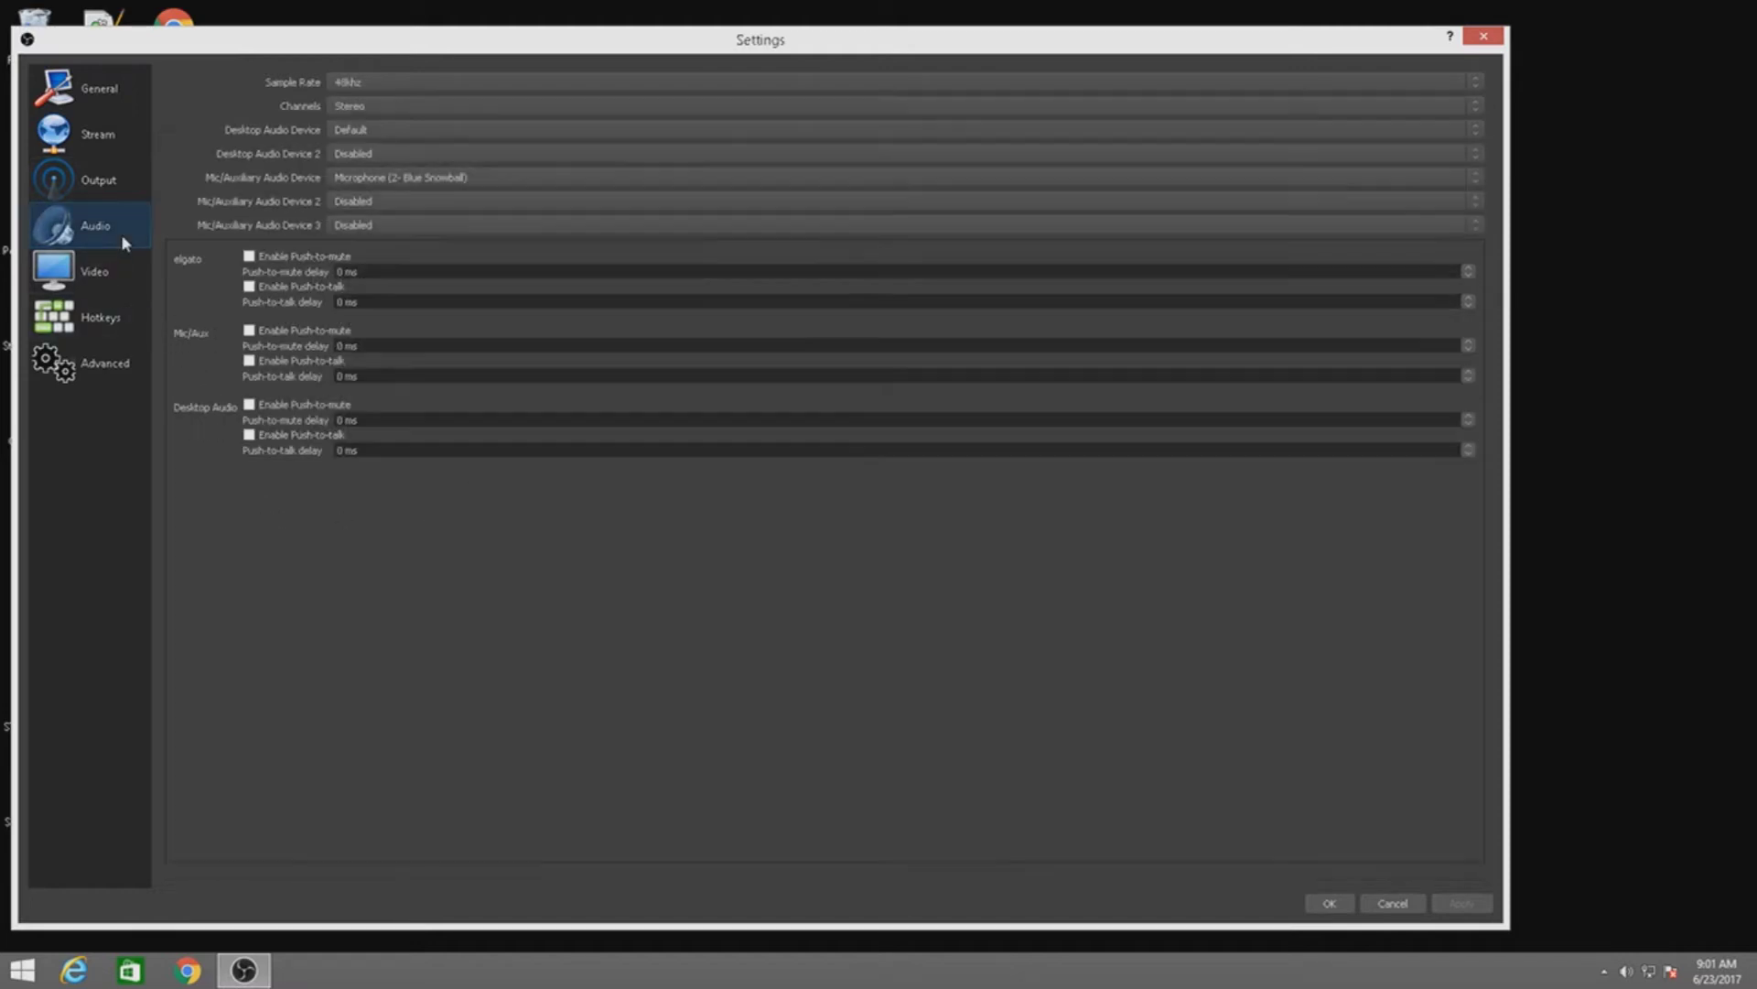
left_click(473, 81)
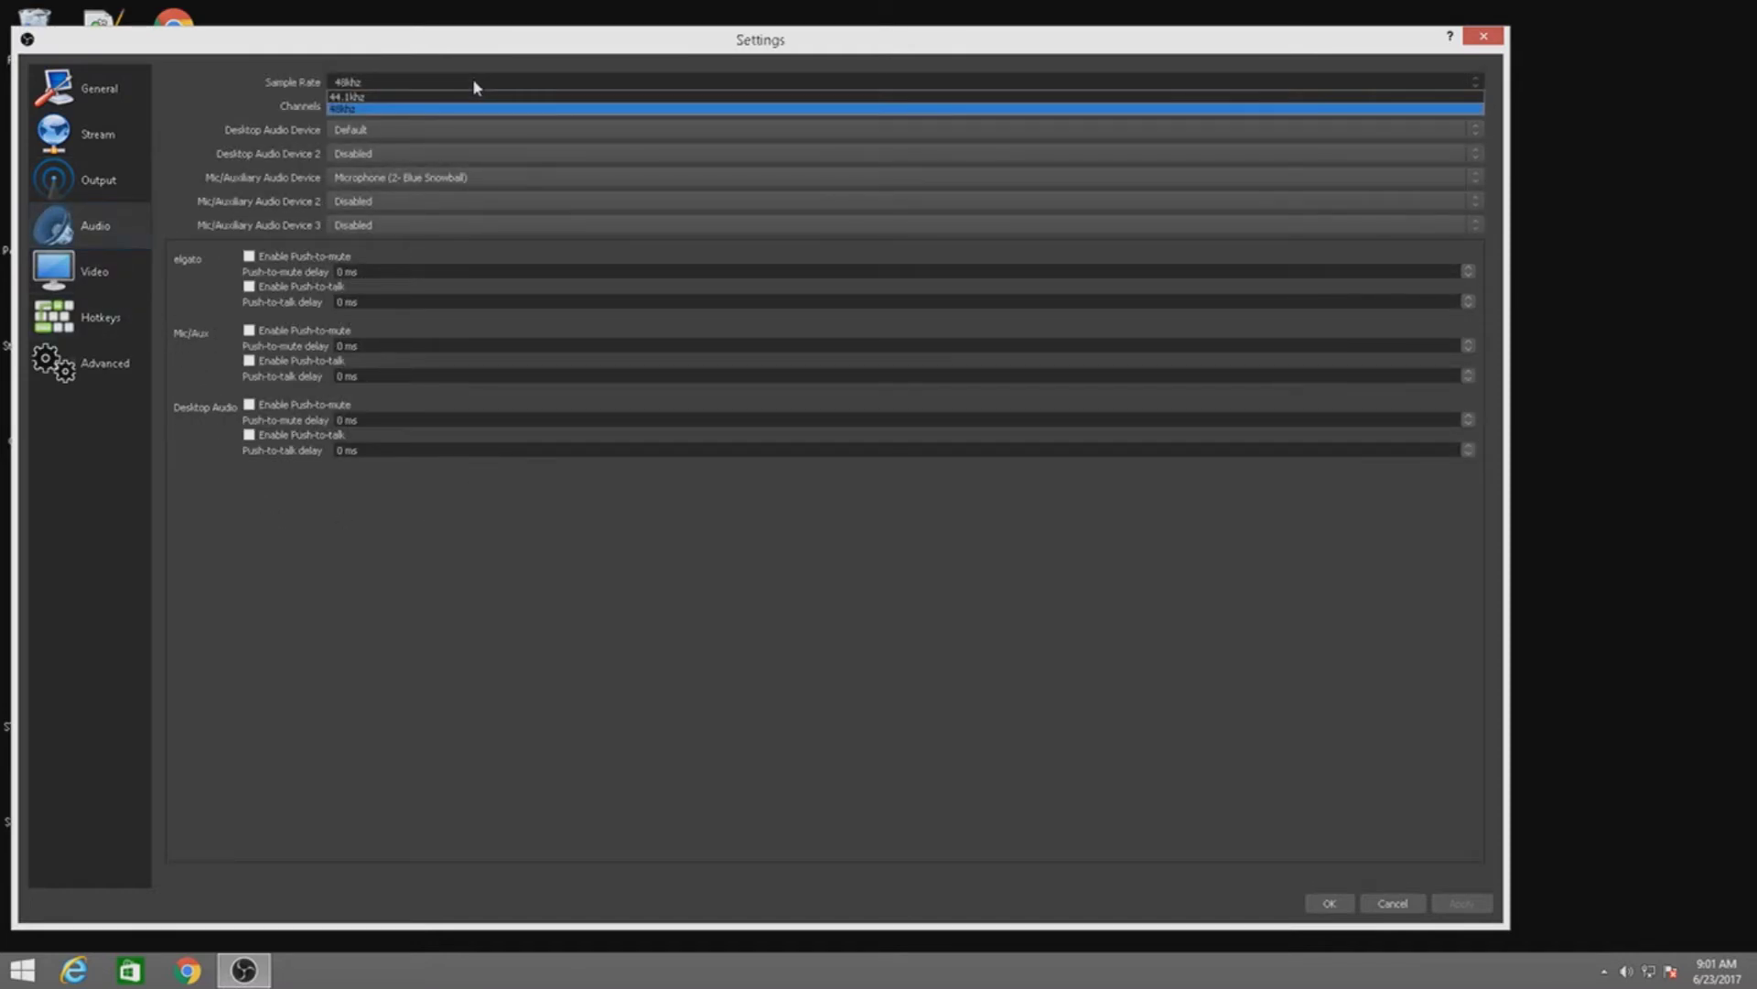
left_click(366, 109)
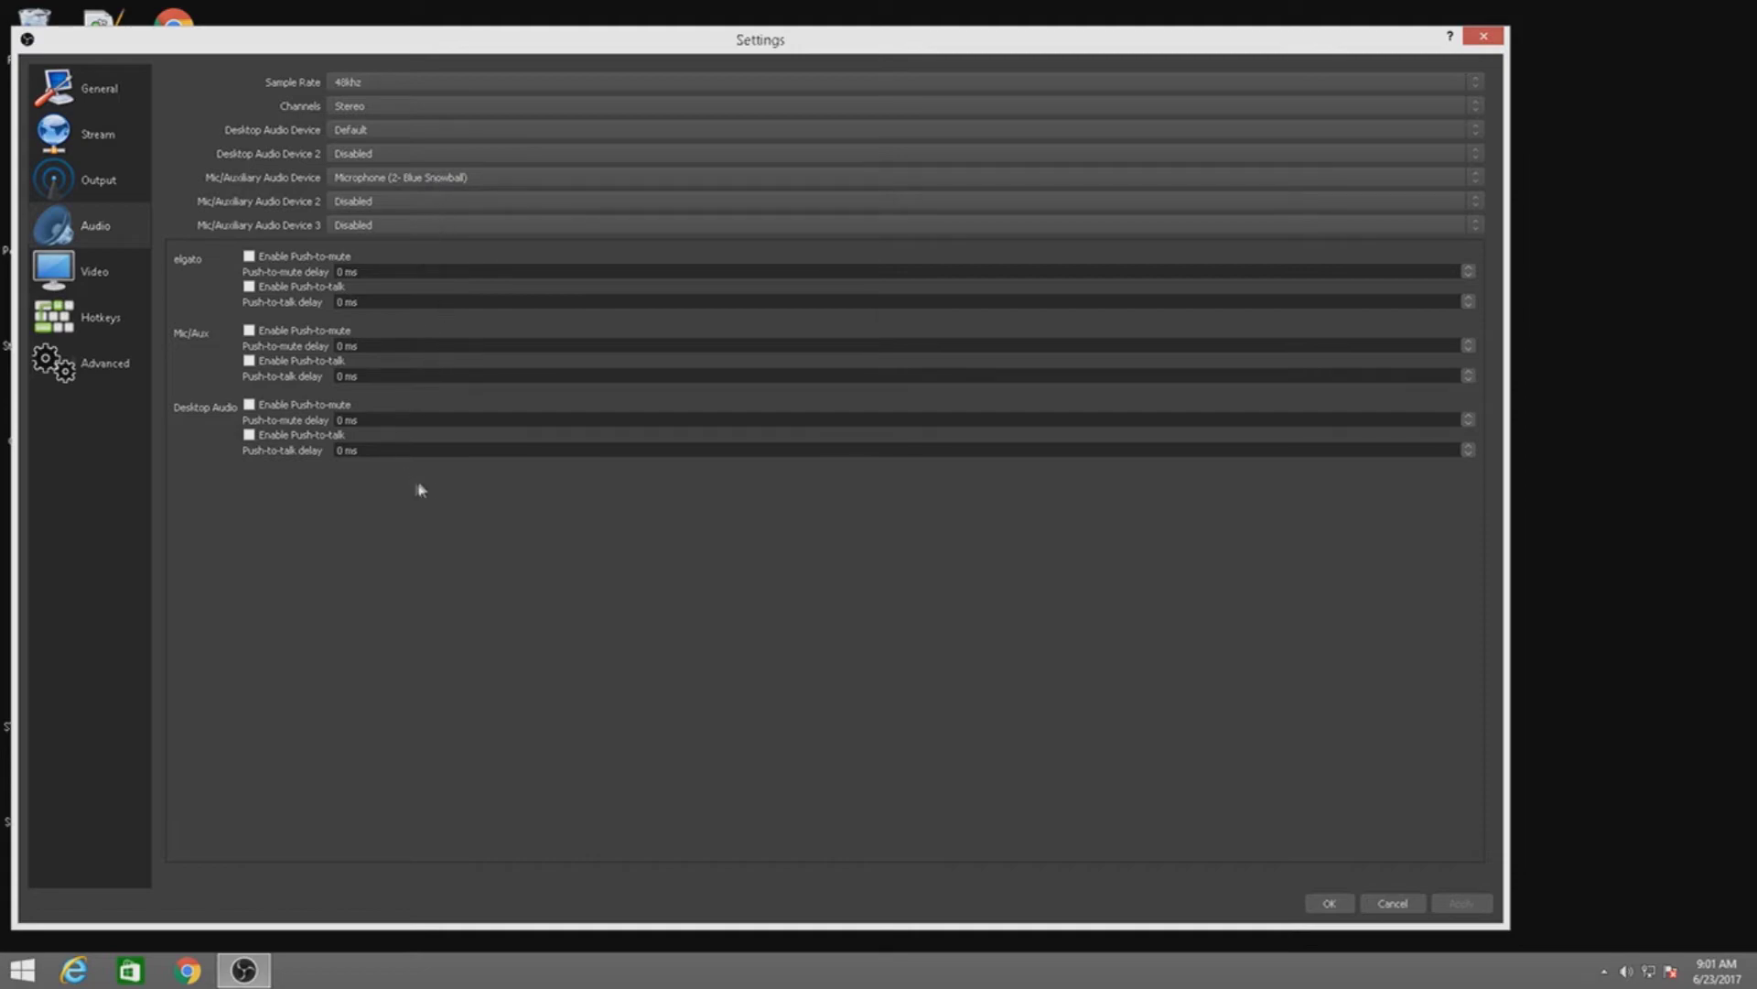
Check the resolution and FPS video settings alongside the output's CPU usage preset options.
left_click(95, 281)
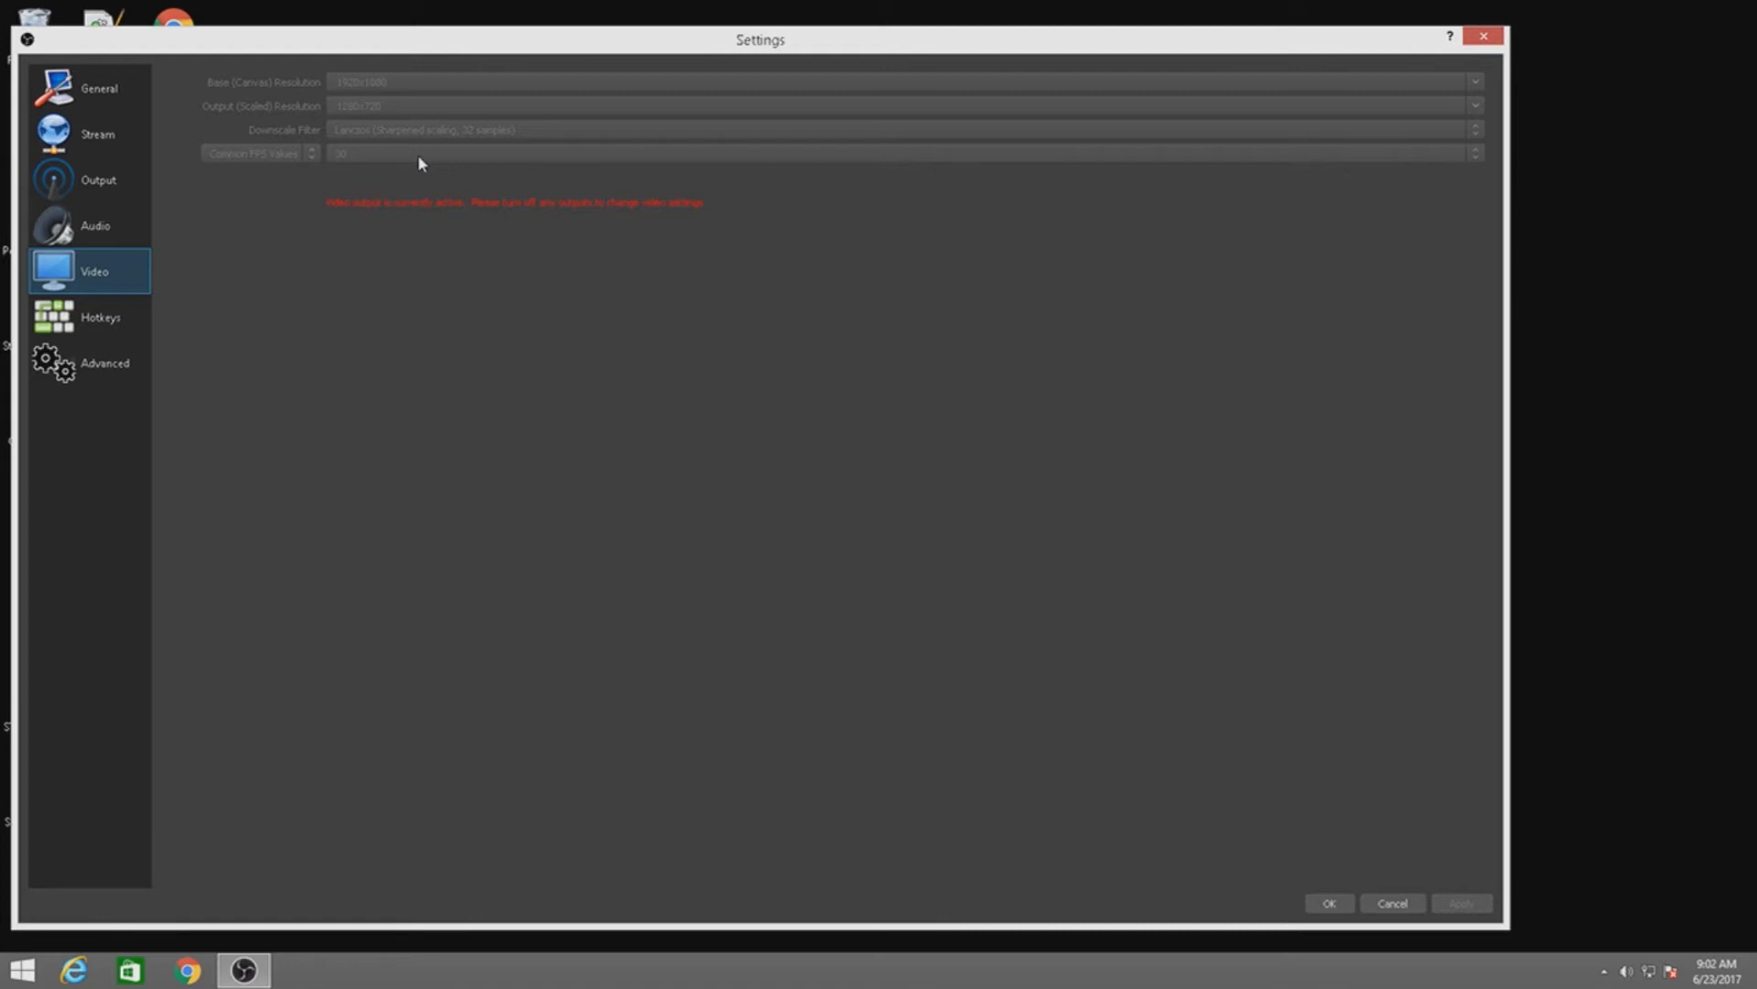
left_click(108, 187)
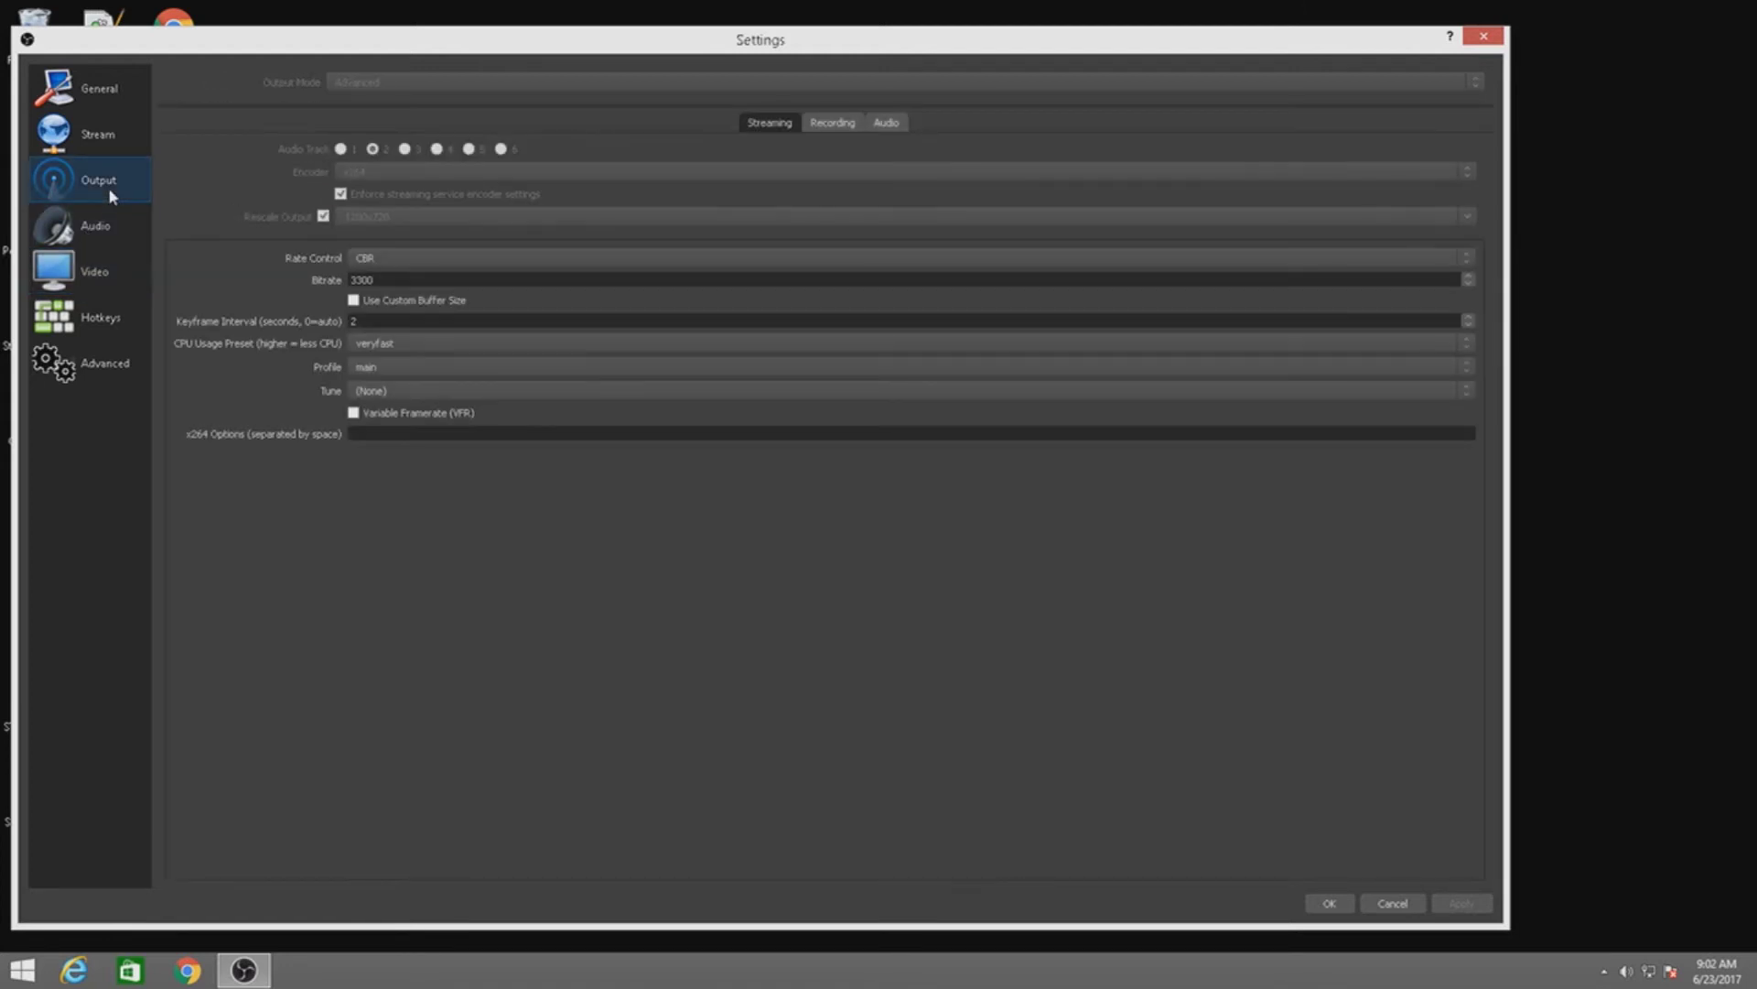
left_click(468, 343)
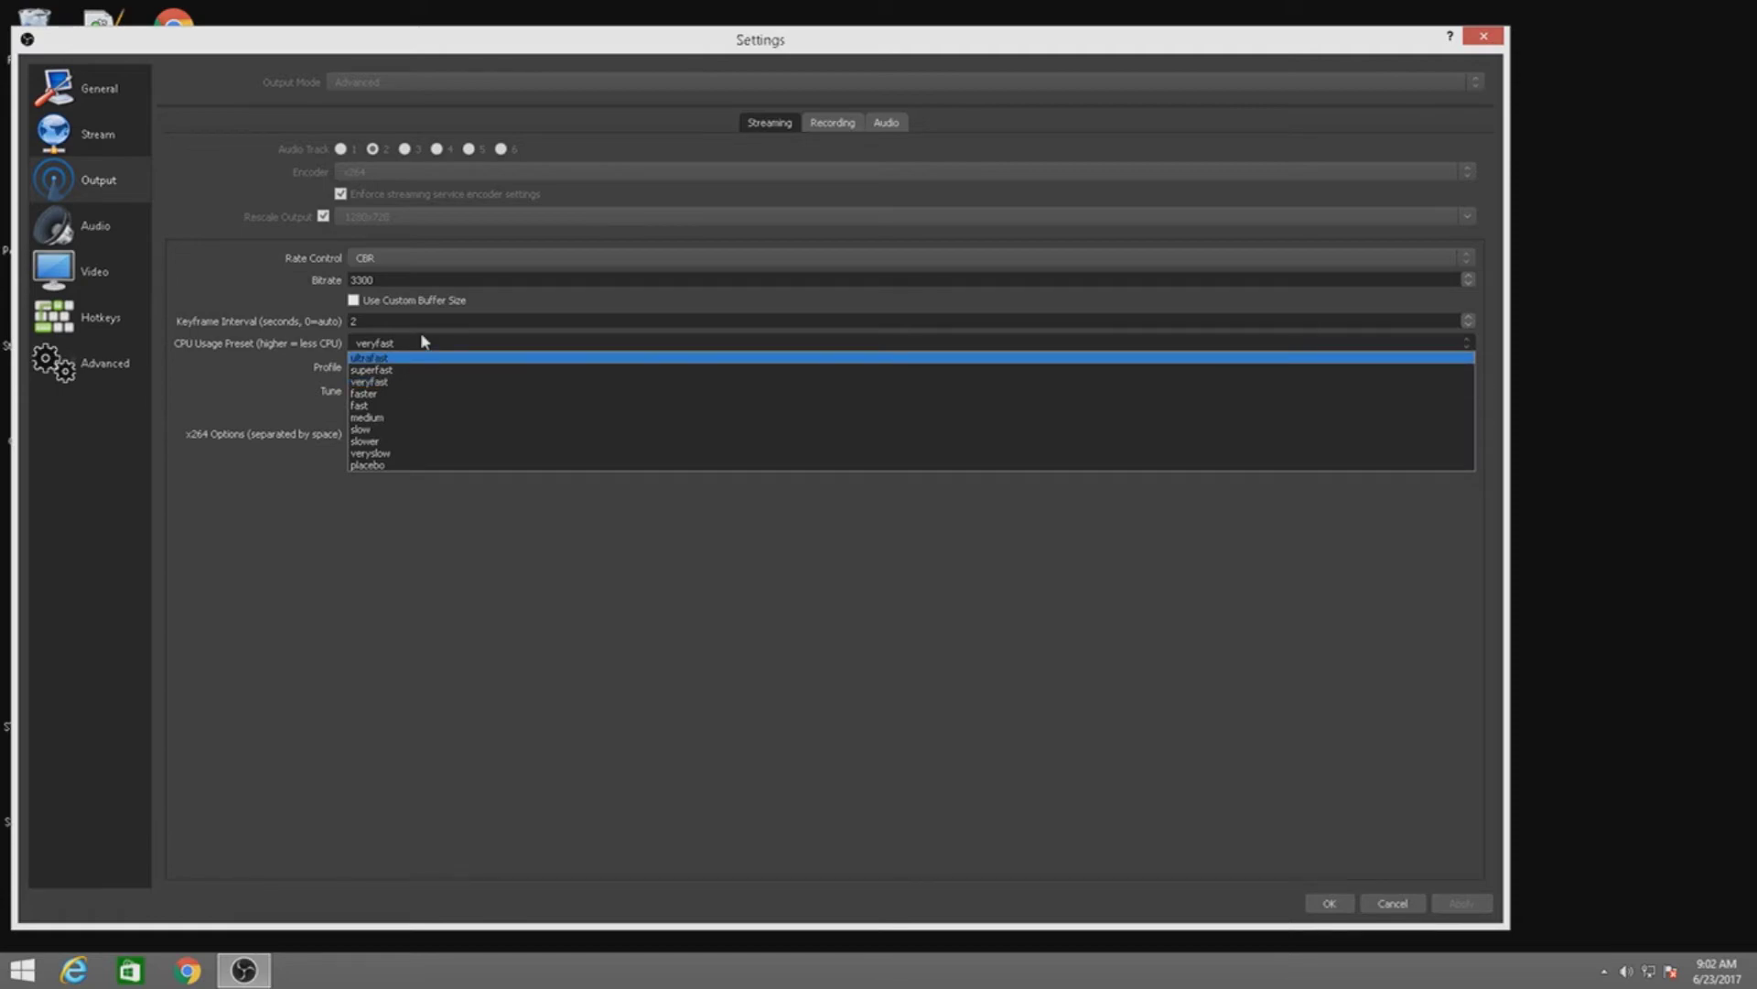
left_click(393, 391)
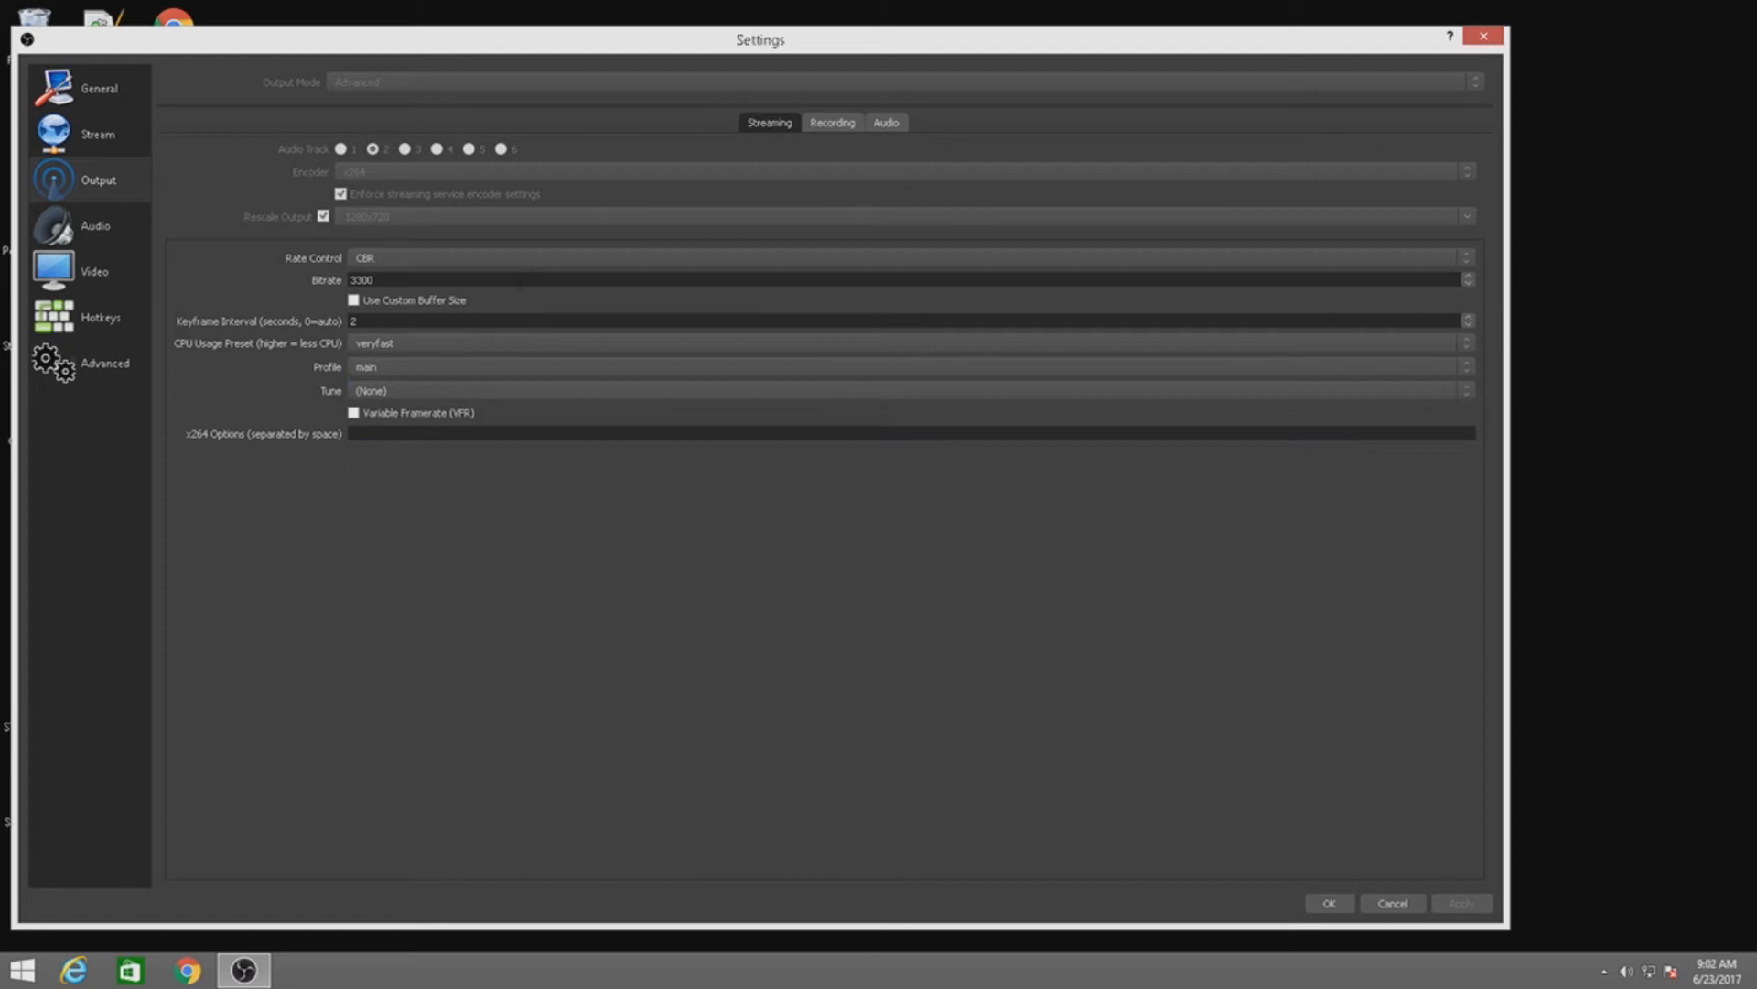
left_click(92, 271)
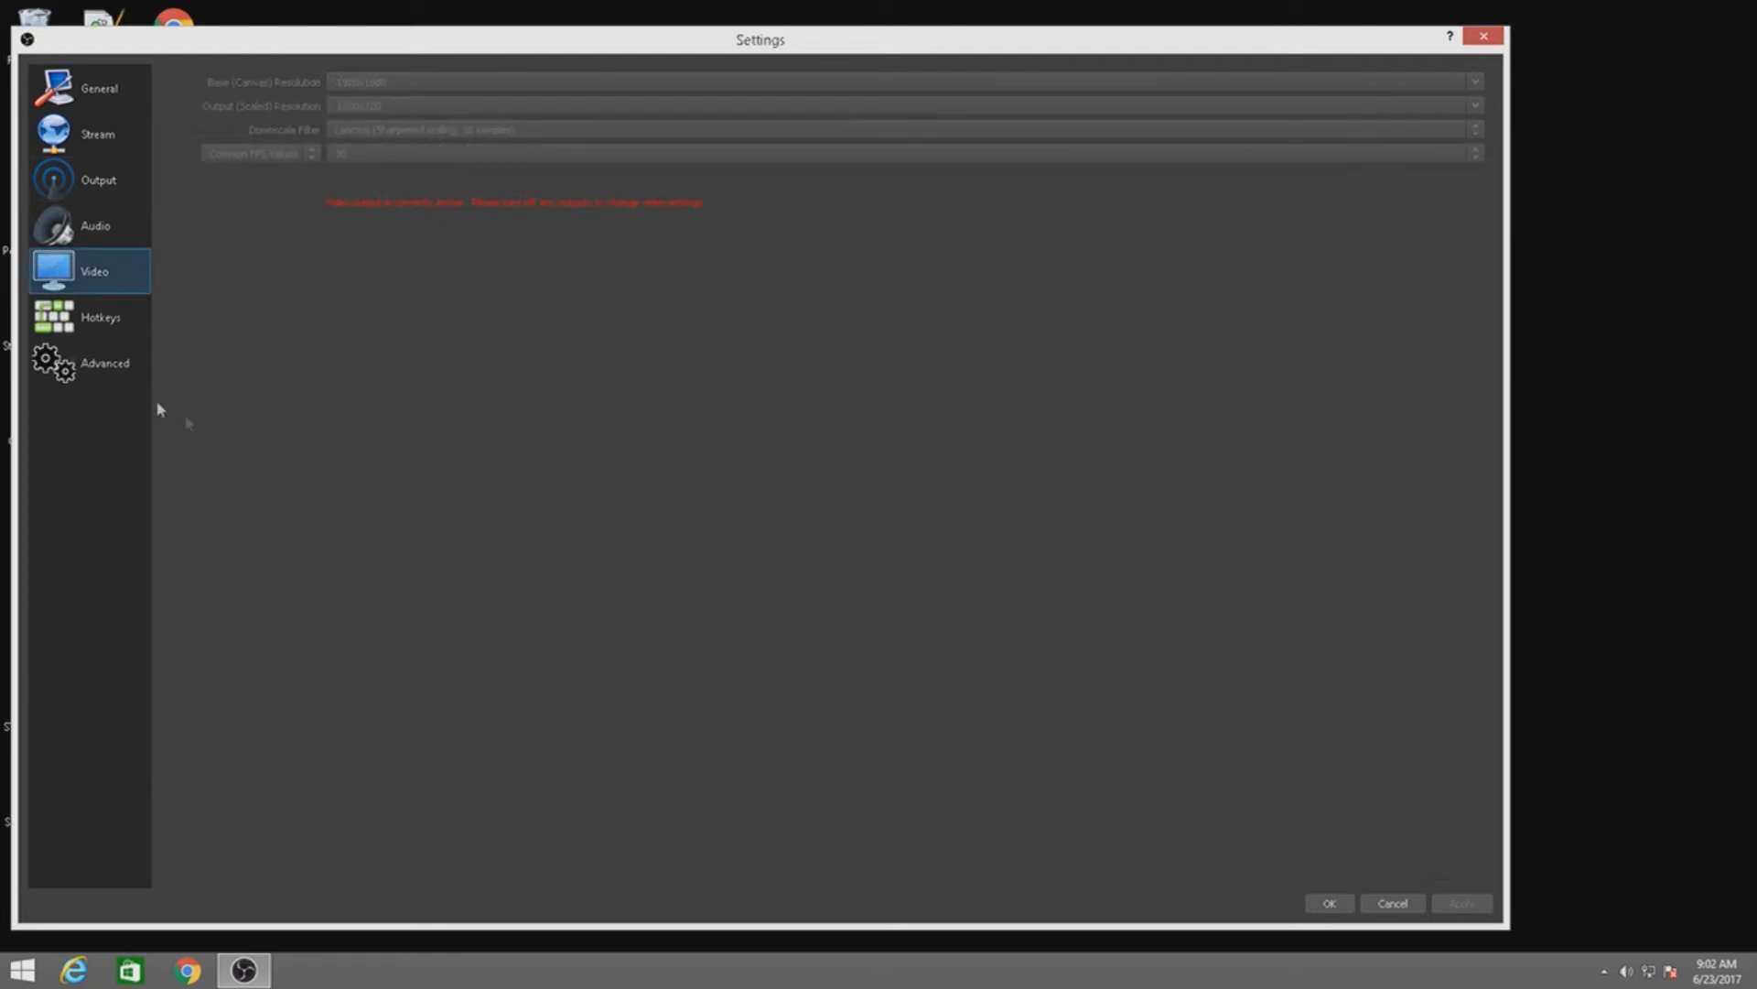
Look through the hotkey assignments and the advanced settings.
left_click(119, 317)
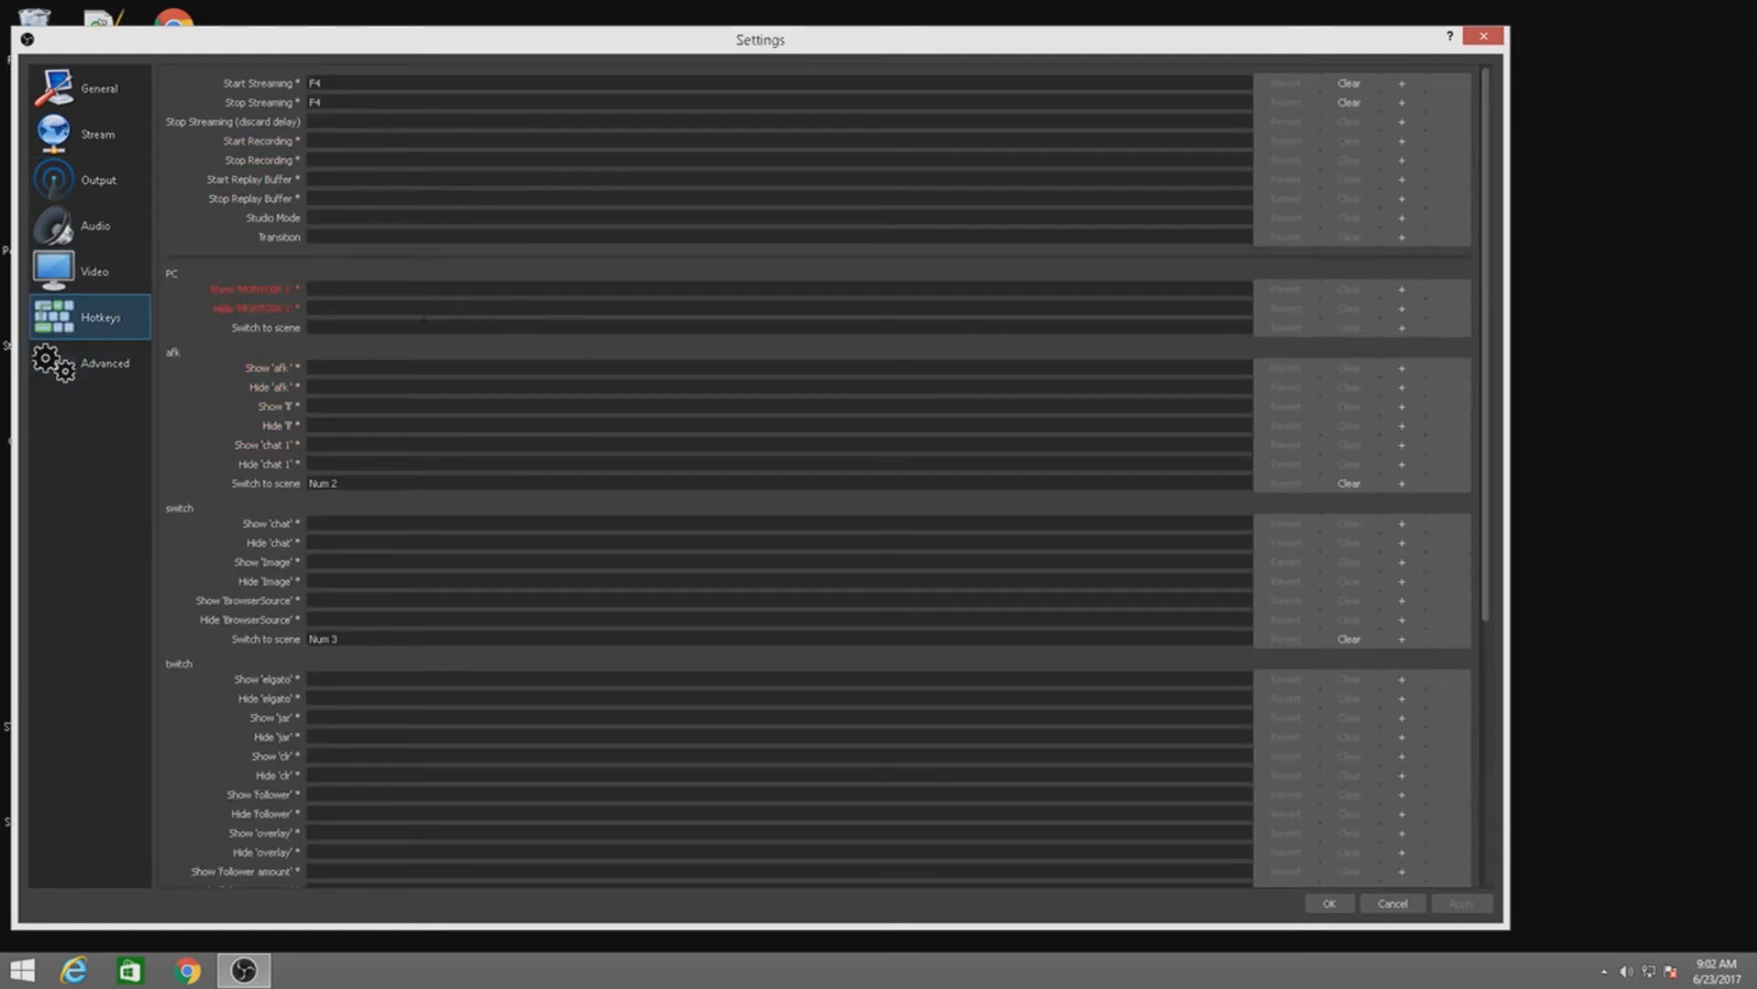
scroll(275, 586, "down", 4)
scroll(380, 495, "up", 4)
left_click(103, 376)
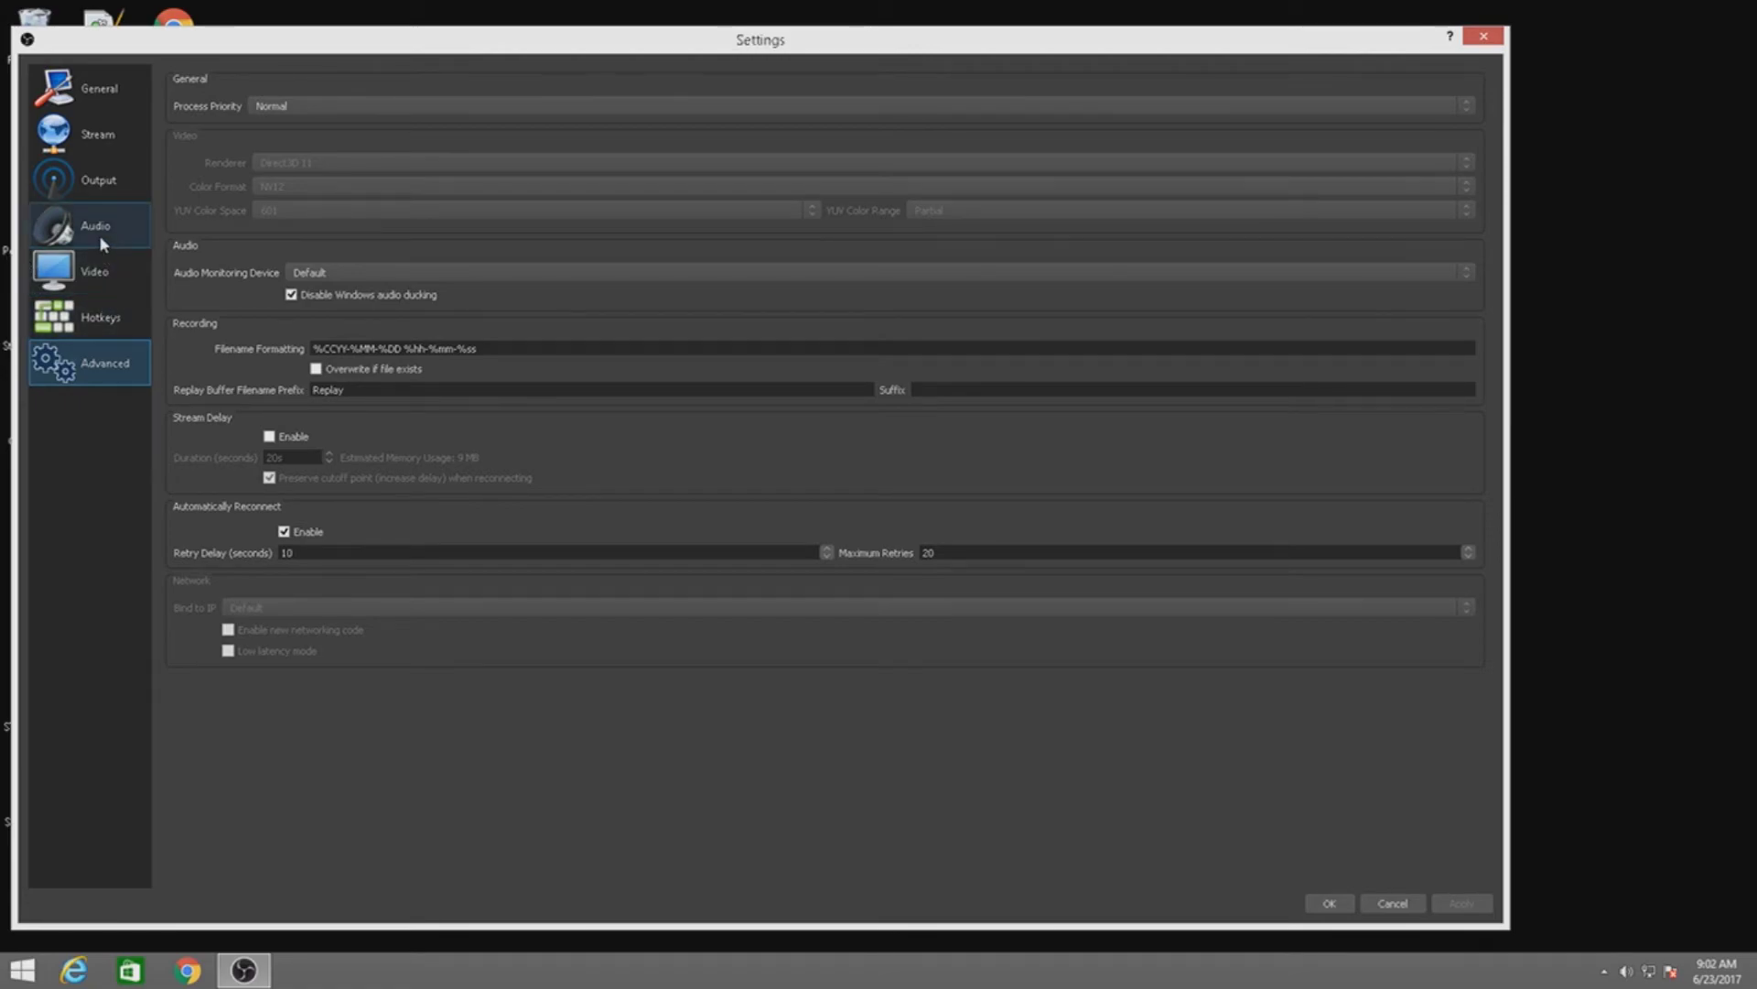
Return to the streaming output settings and choose veryfast as the CPU usage preset.
left_click(111, 177)
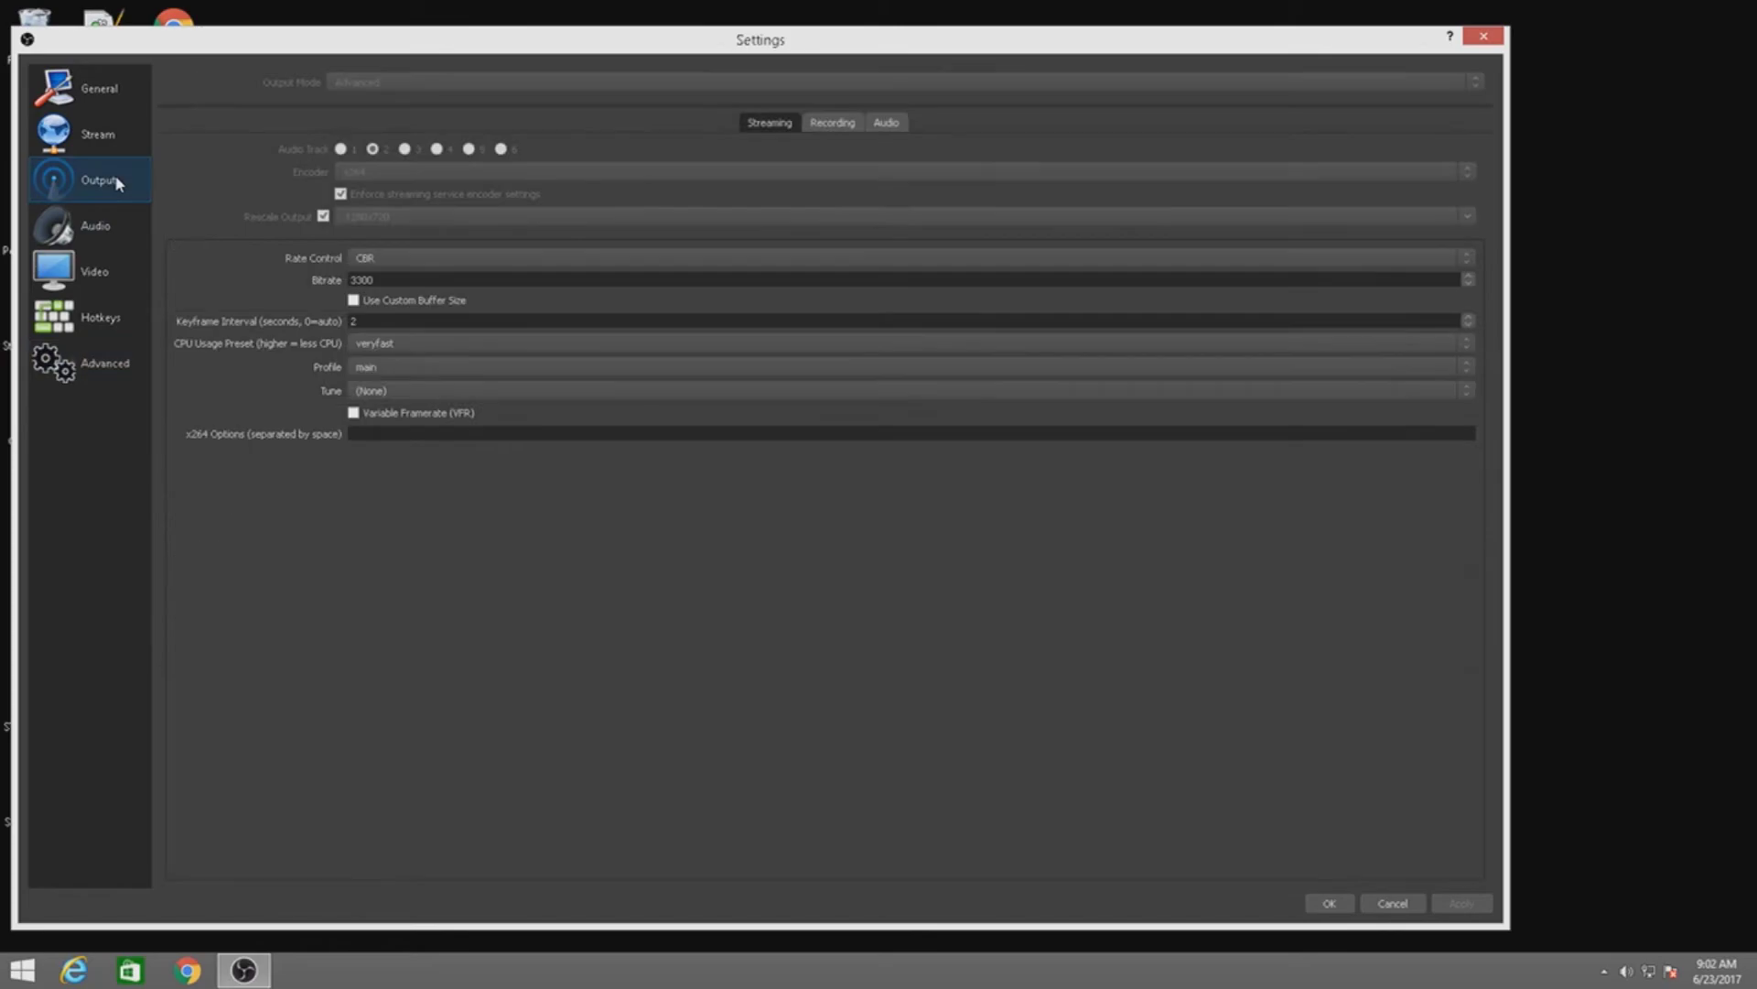
left_click(441, 279)
left_click(428, 344)
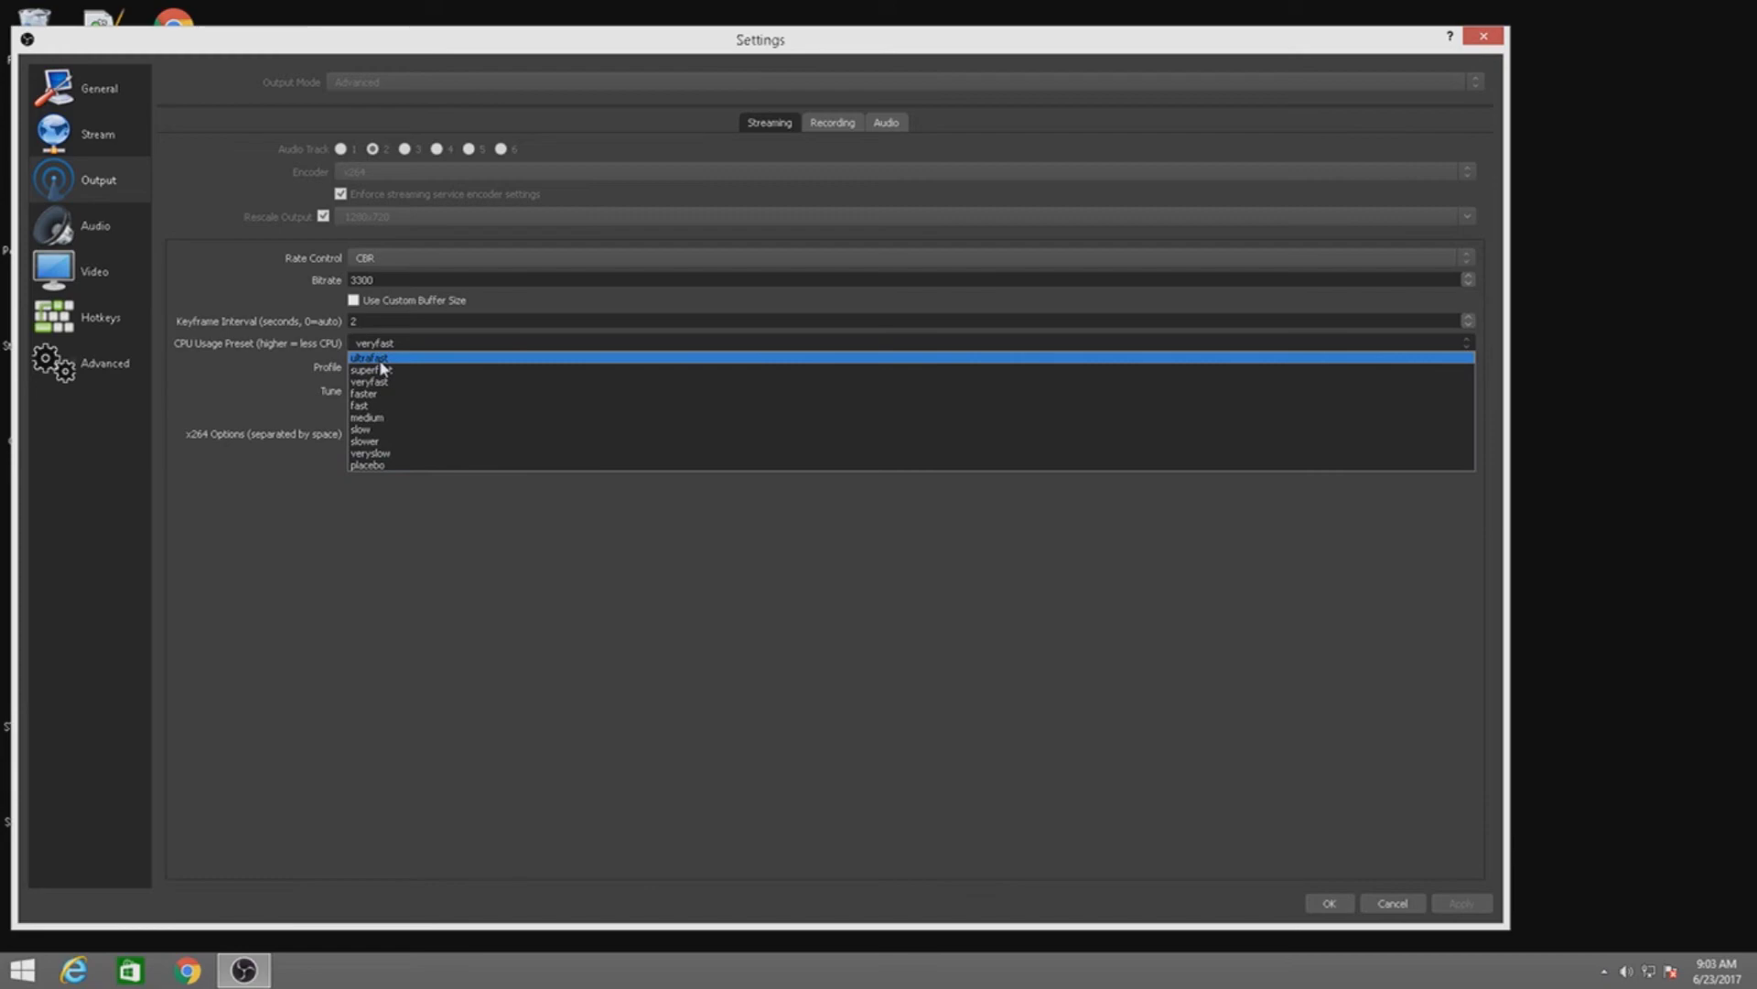
left_click(408, 382)
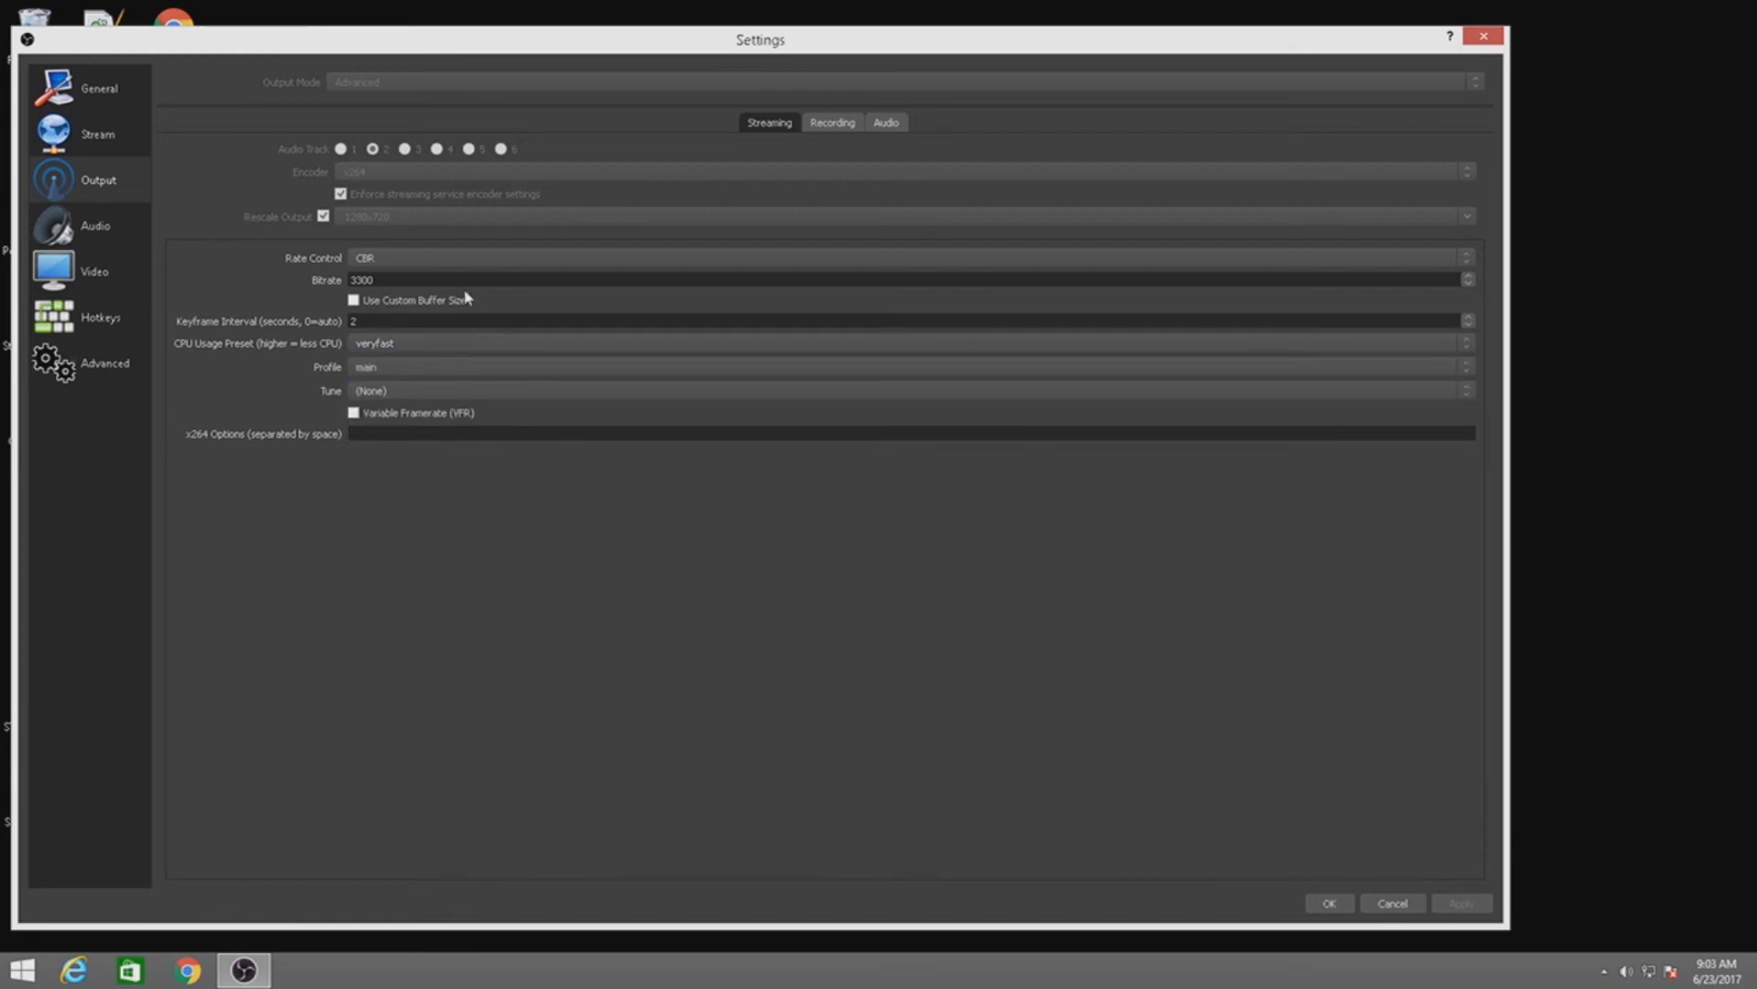
Choose main as the streaming encoder's profile and (None) as its tune option.
left_click(370, 369)
left_click(397, 406)
left_click(409, 400)
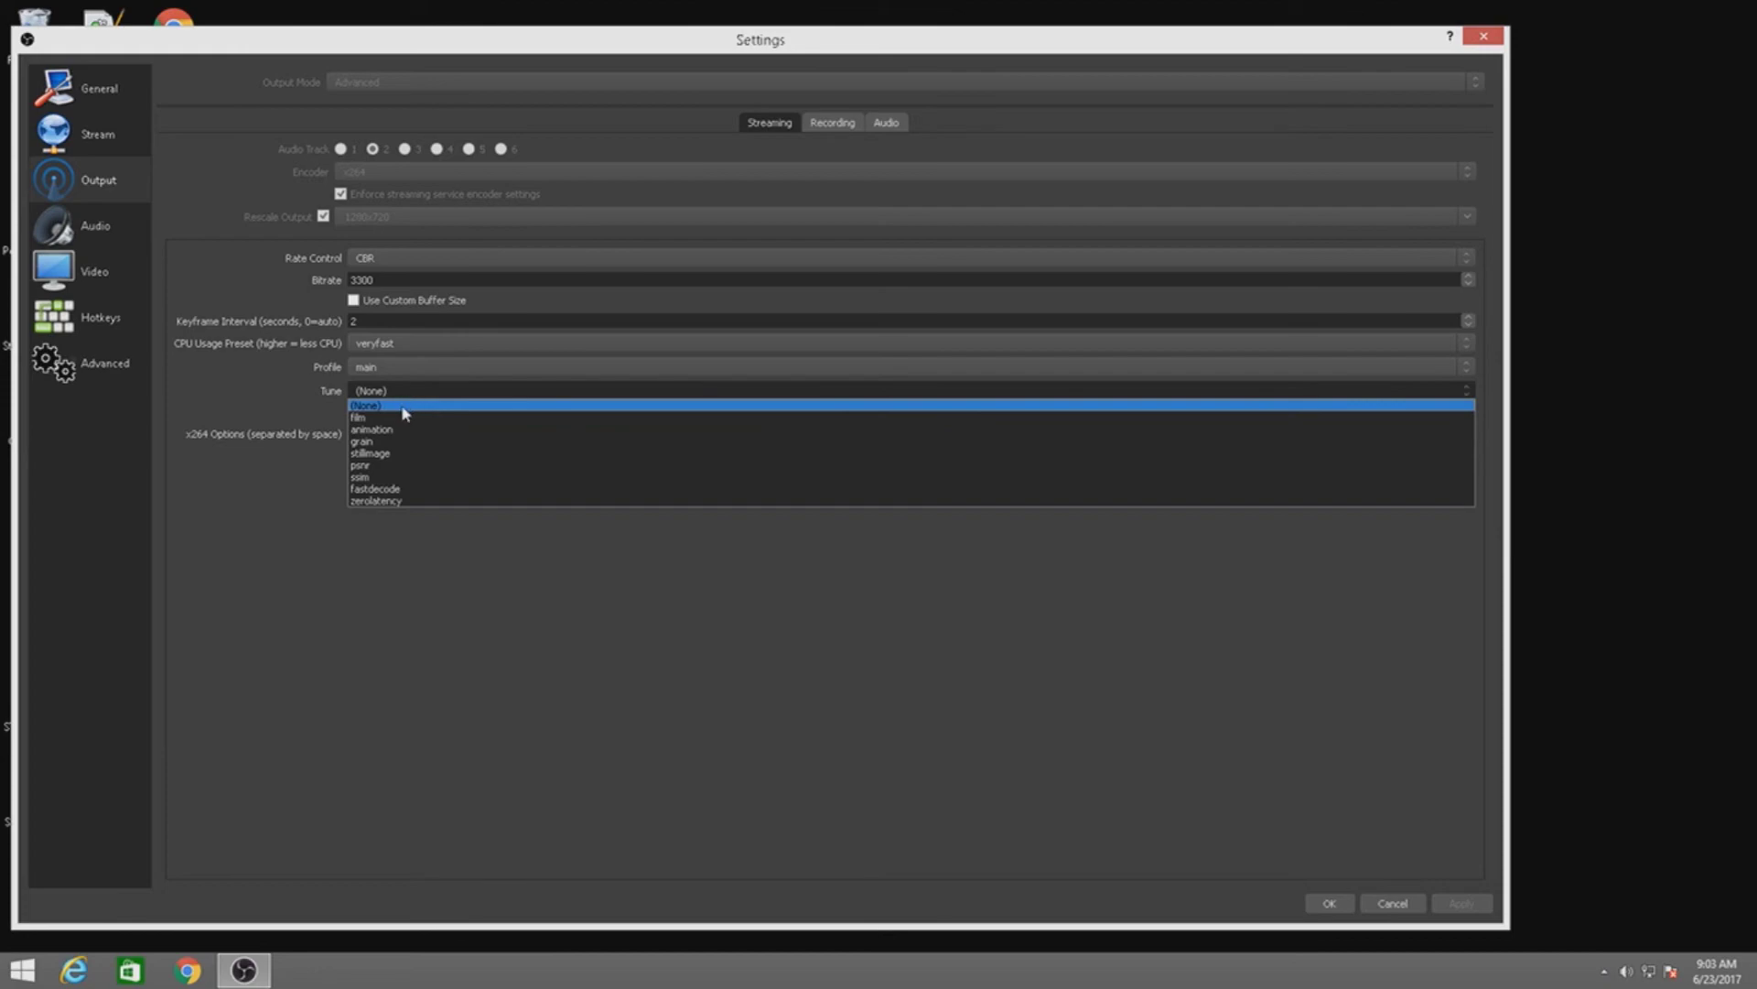
left_click(403, 405)
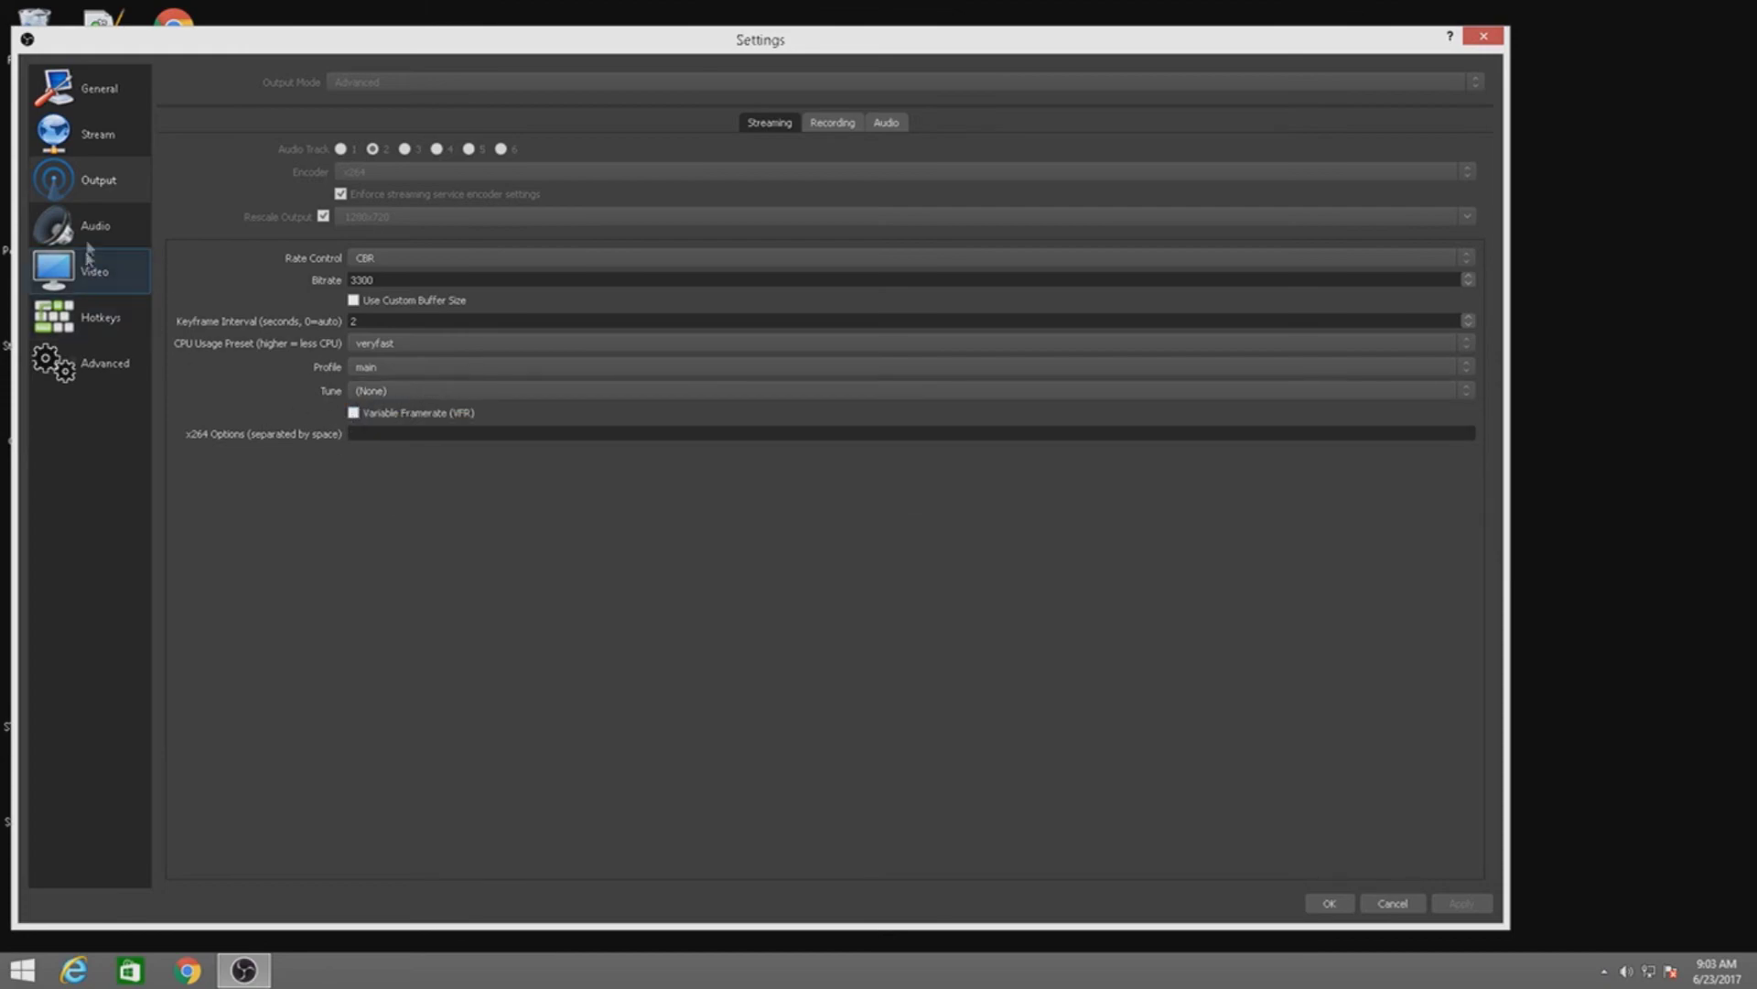
Review the list of Twitch server locations in the stream settings again.
left_click(116, 135)
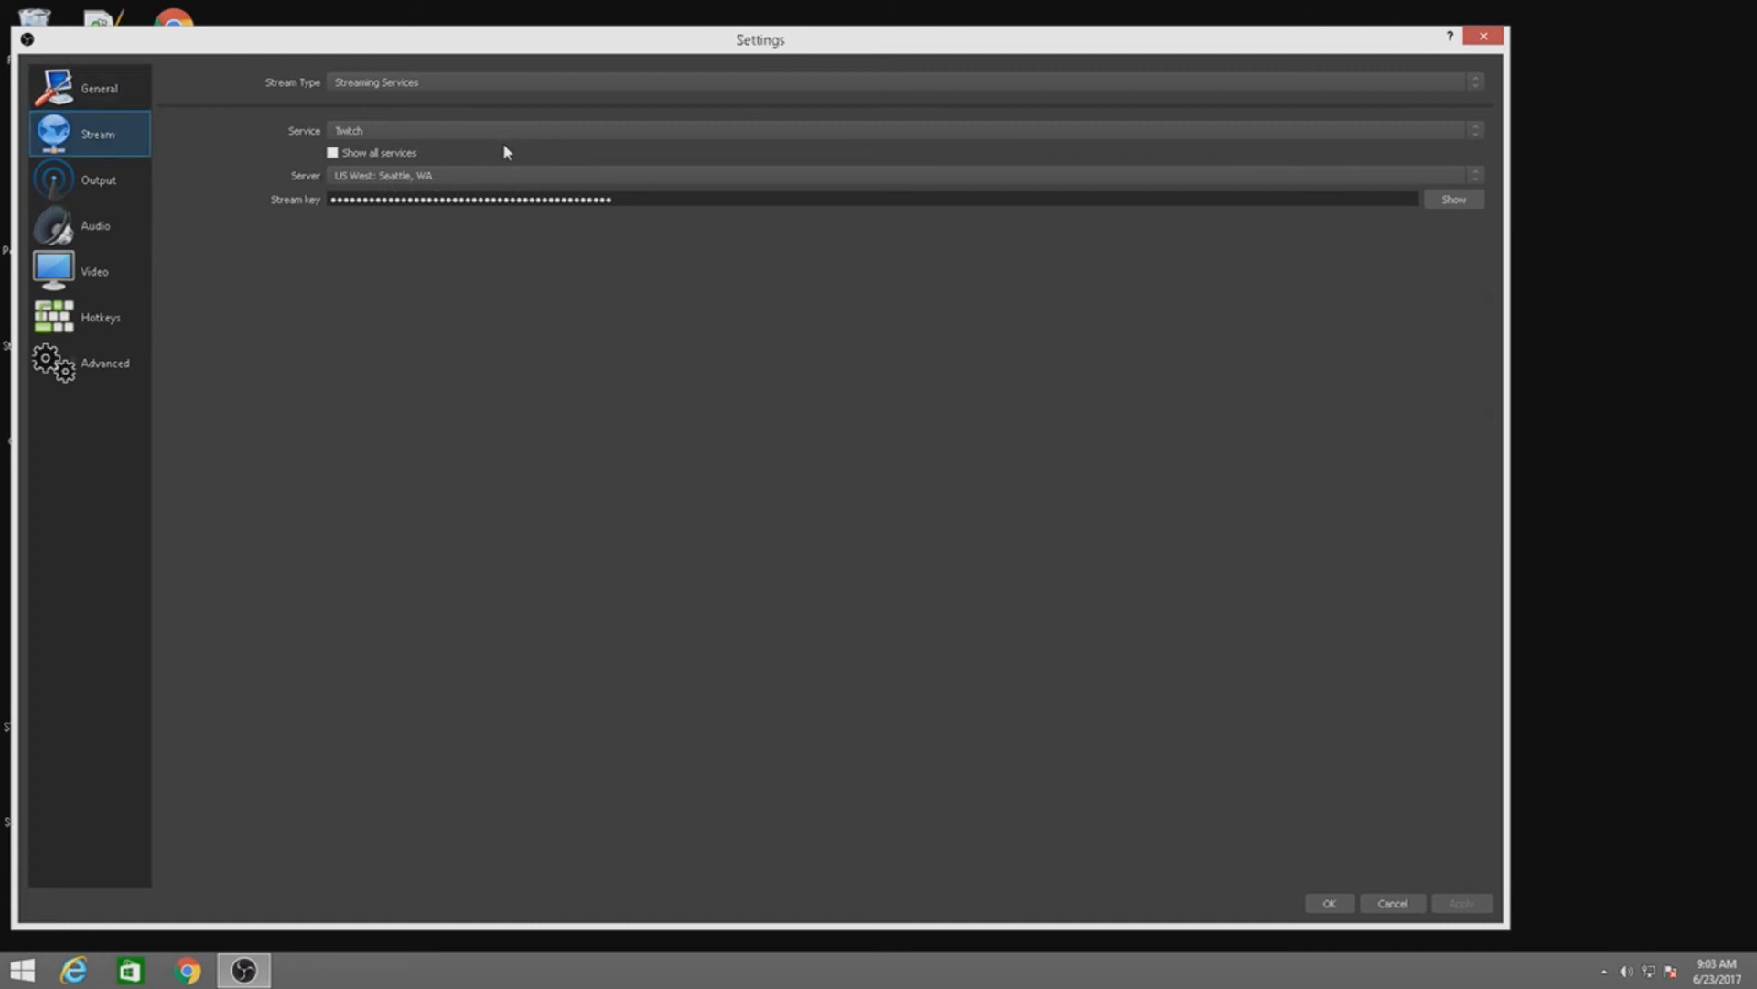
left_click(457, 183)
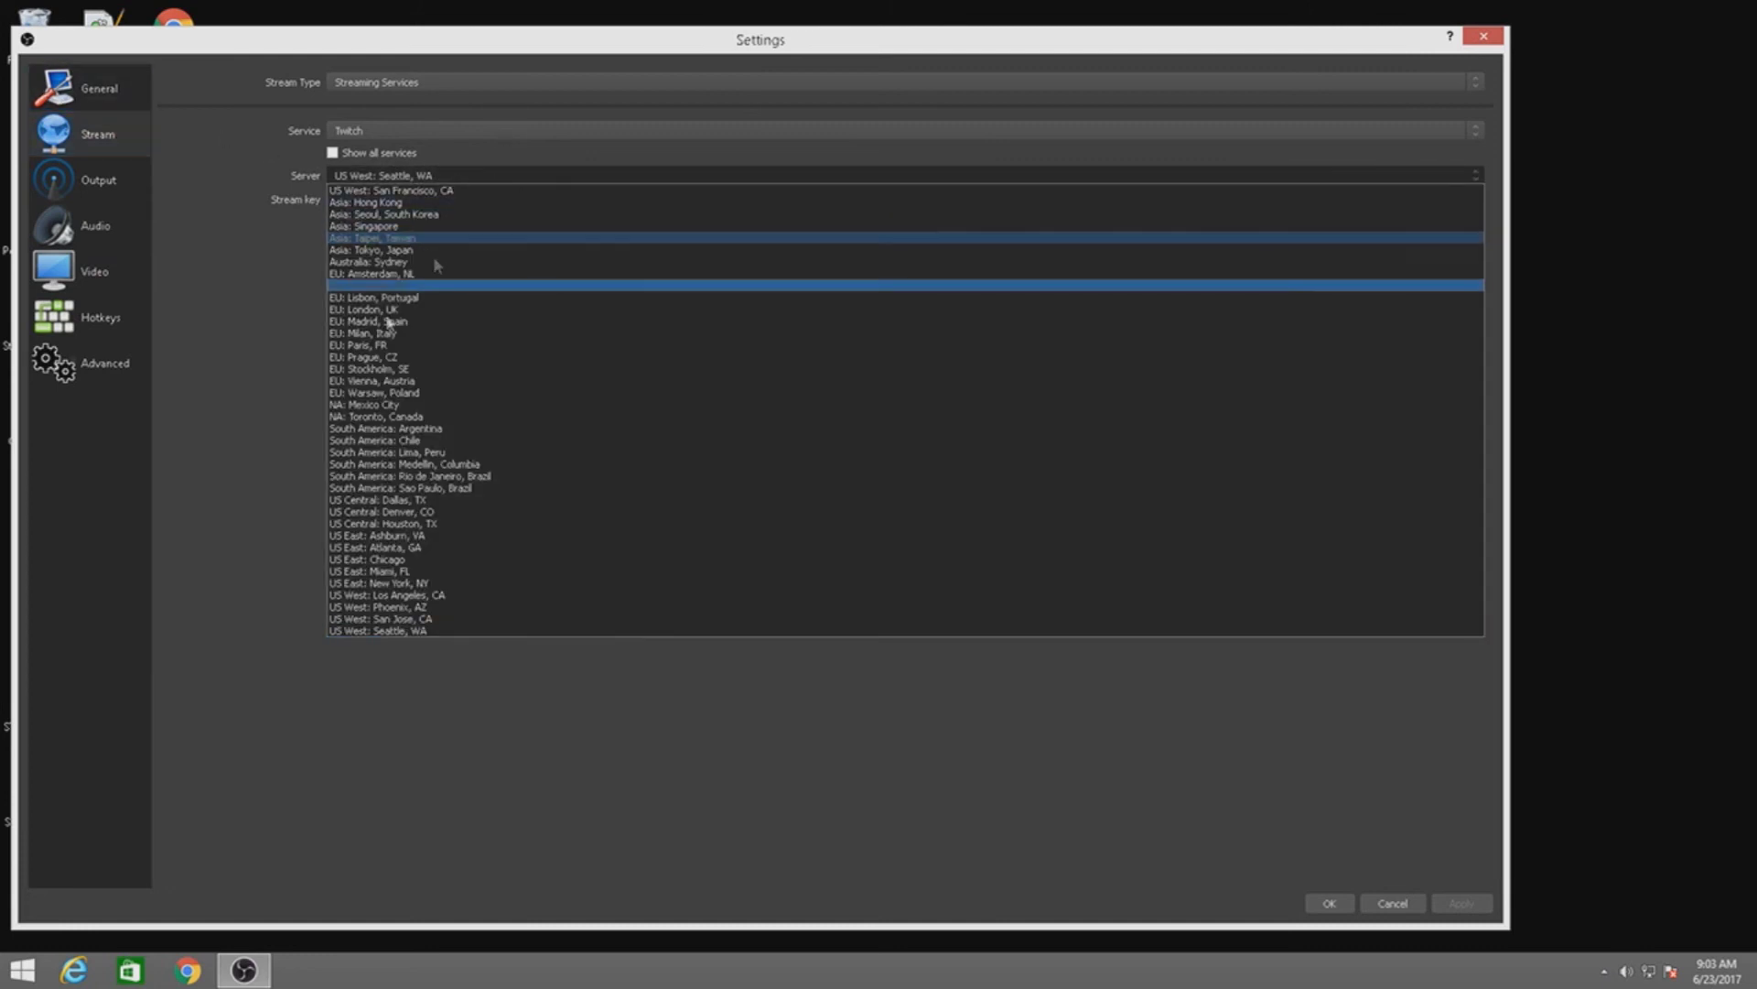
left_click(466, 166)
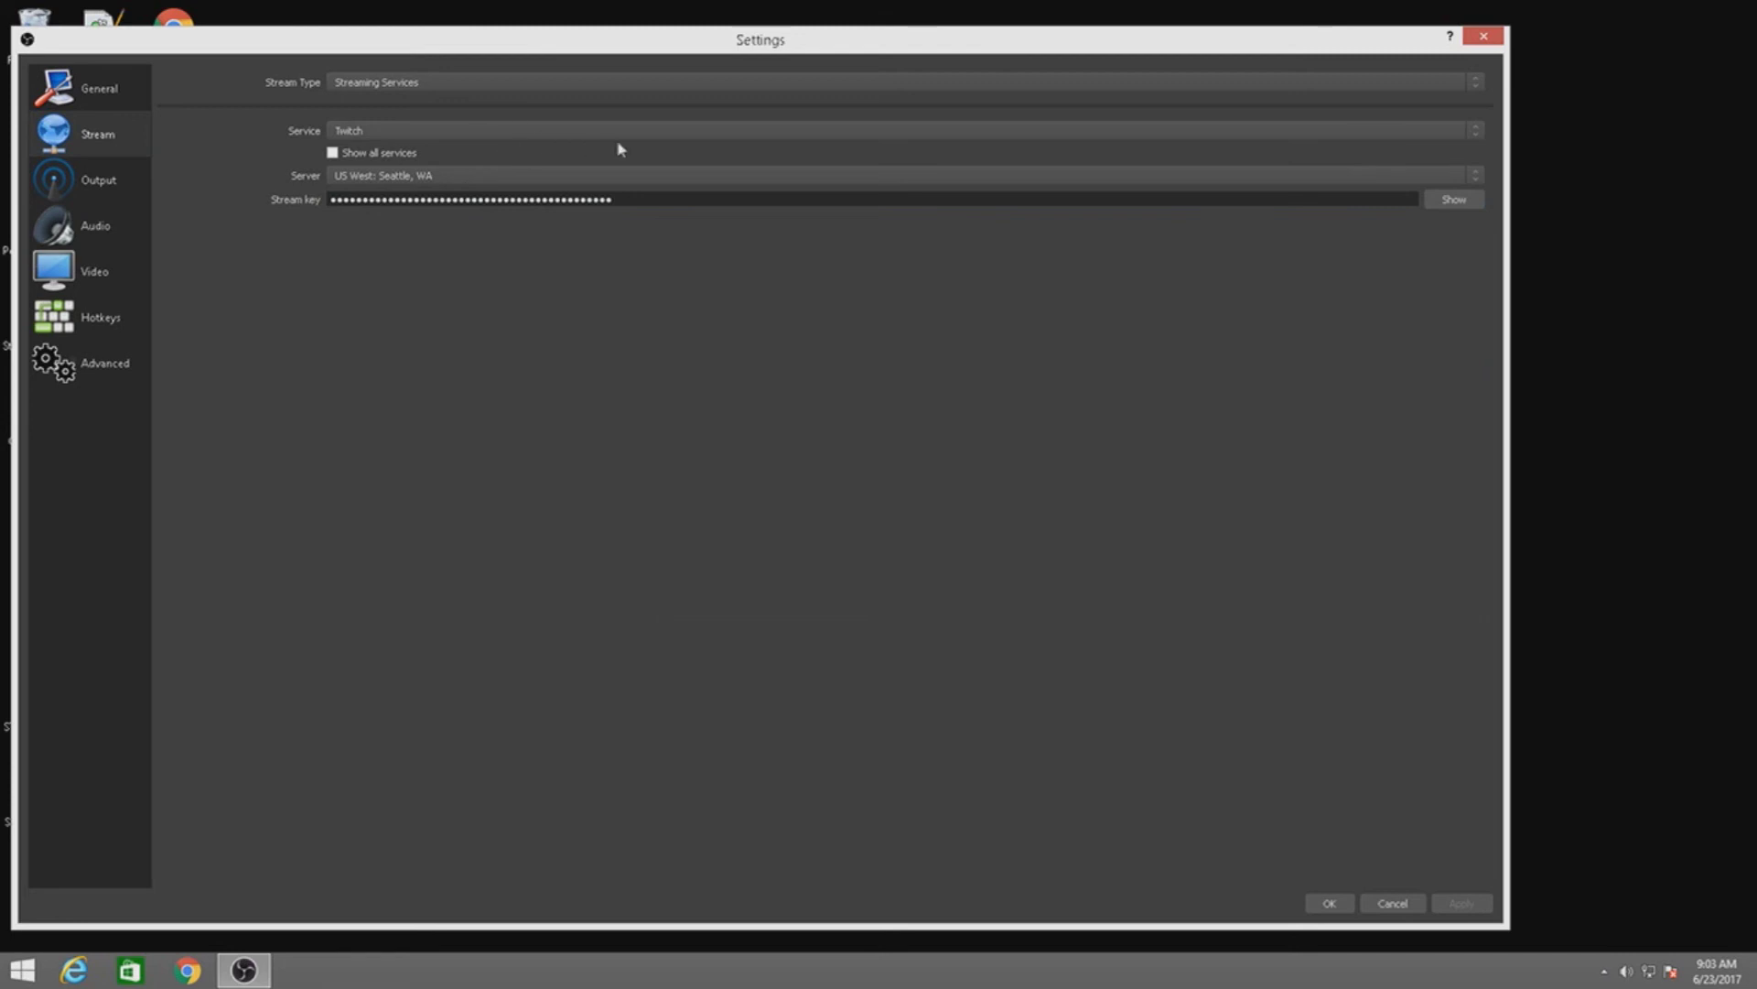